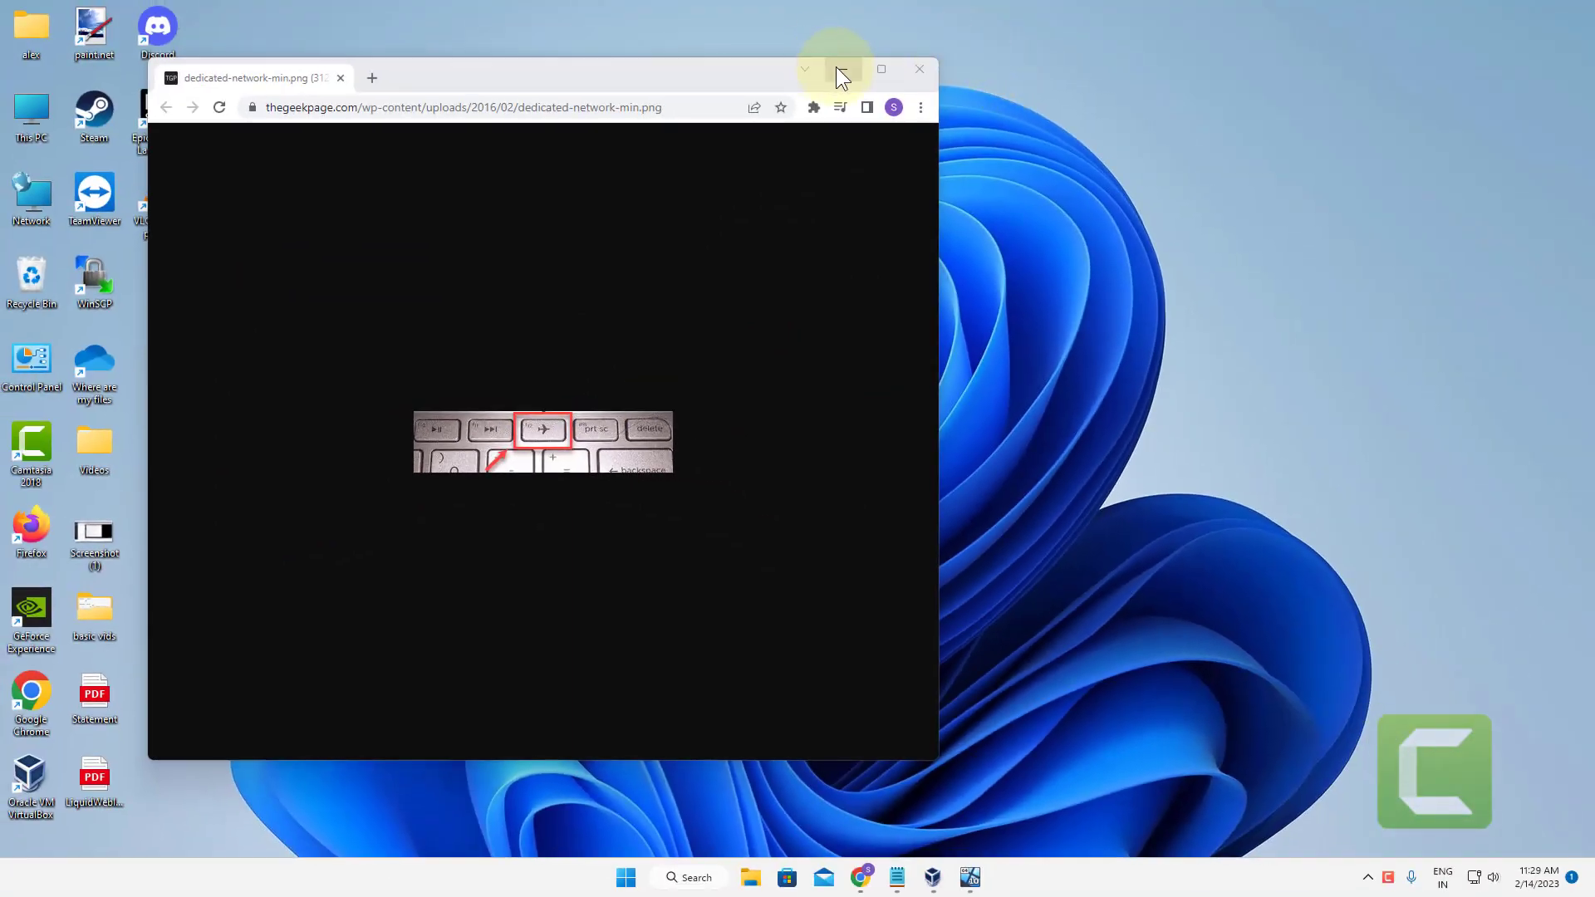
Step: Search for 'services' and launch the Services app
{"action": "left_click", "coordinate": [841, 70]}
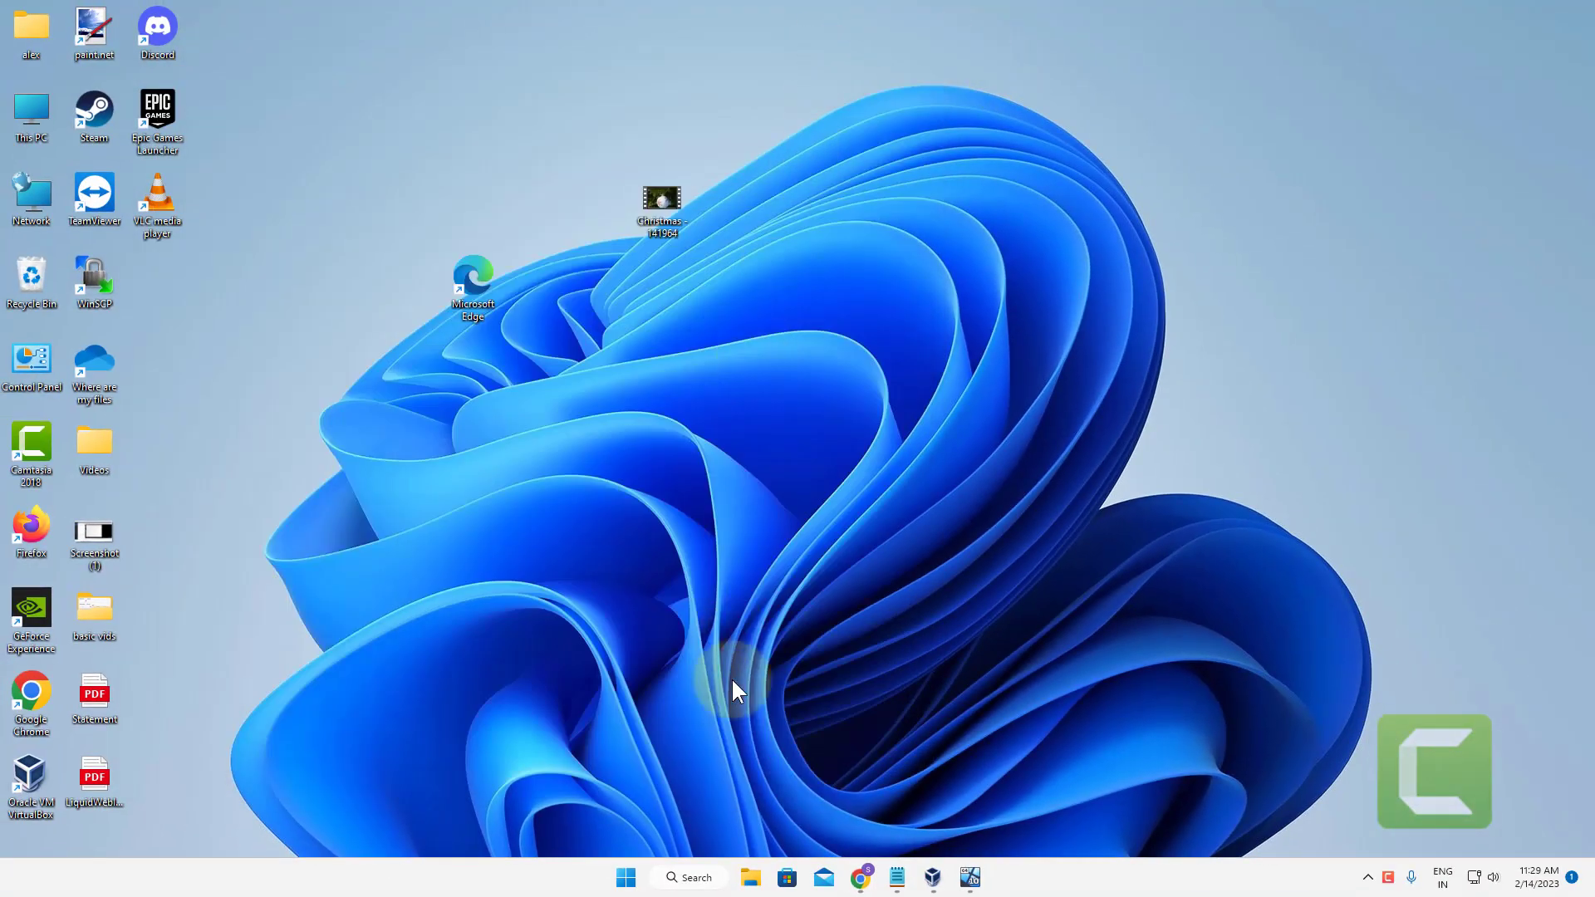
{"action": "left_click", "coordinate": [690, 877]}
{"action": "type", "text": "serv"}
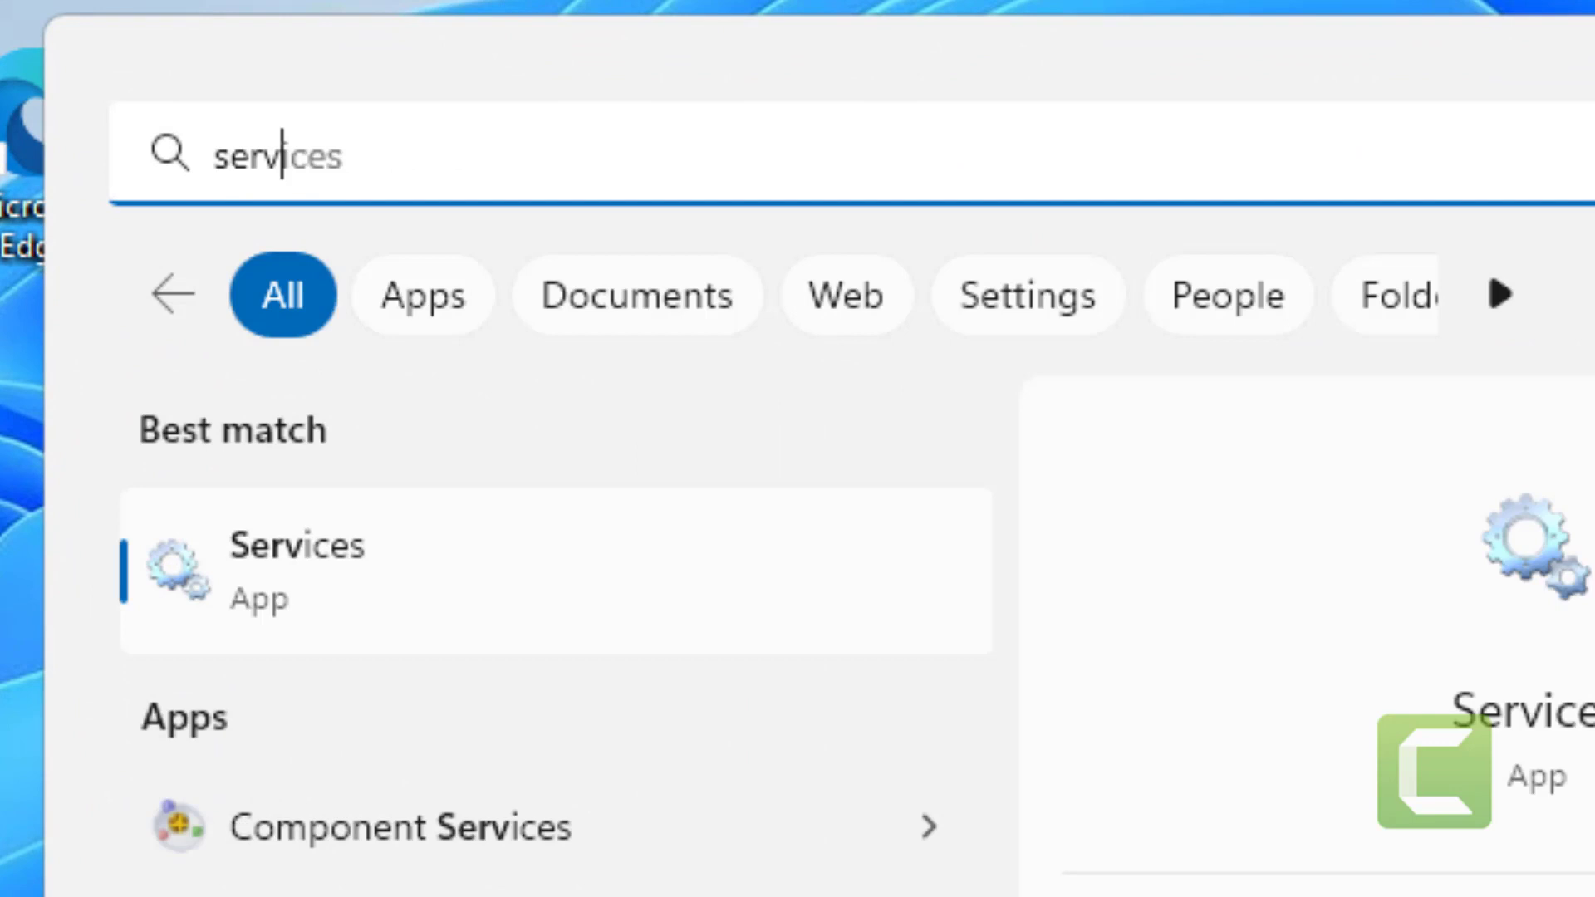
{"action": "type", "text": "ices"}
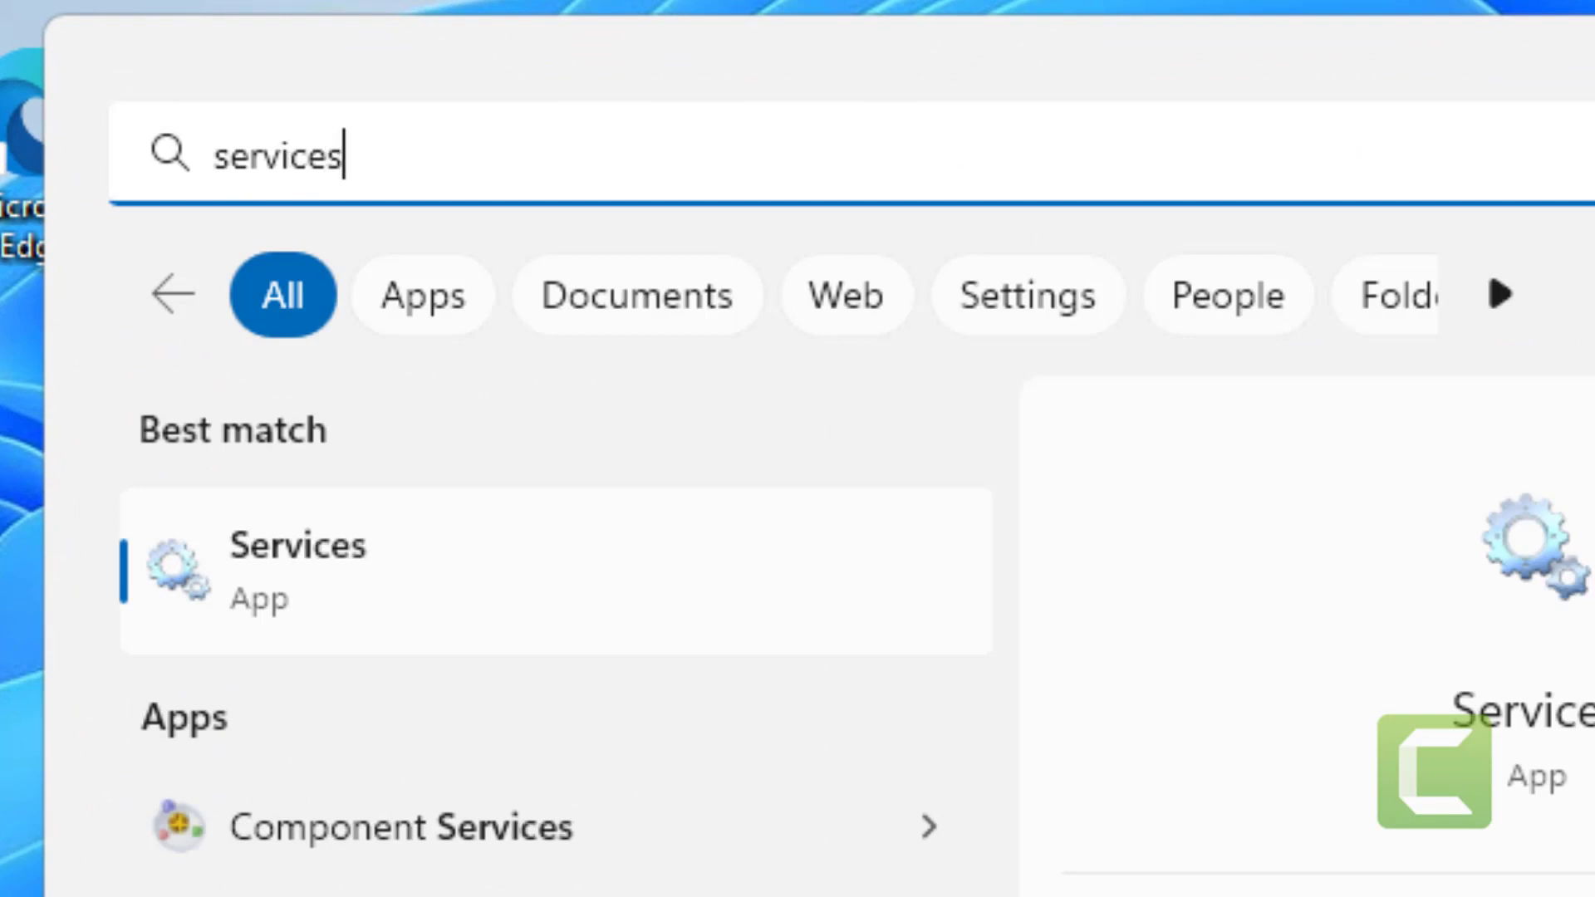
{"action": "left_click", "coordinate": [371, 656]}
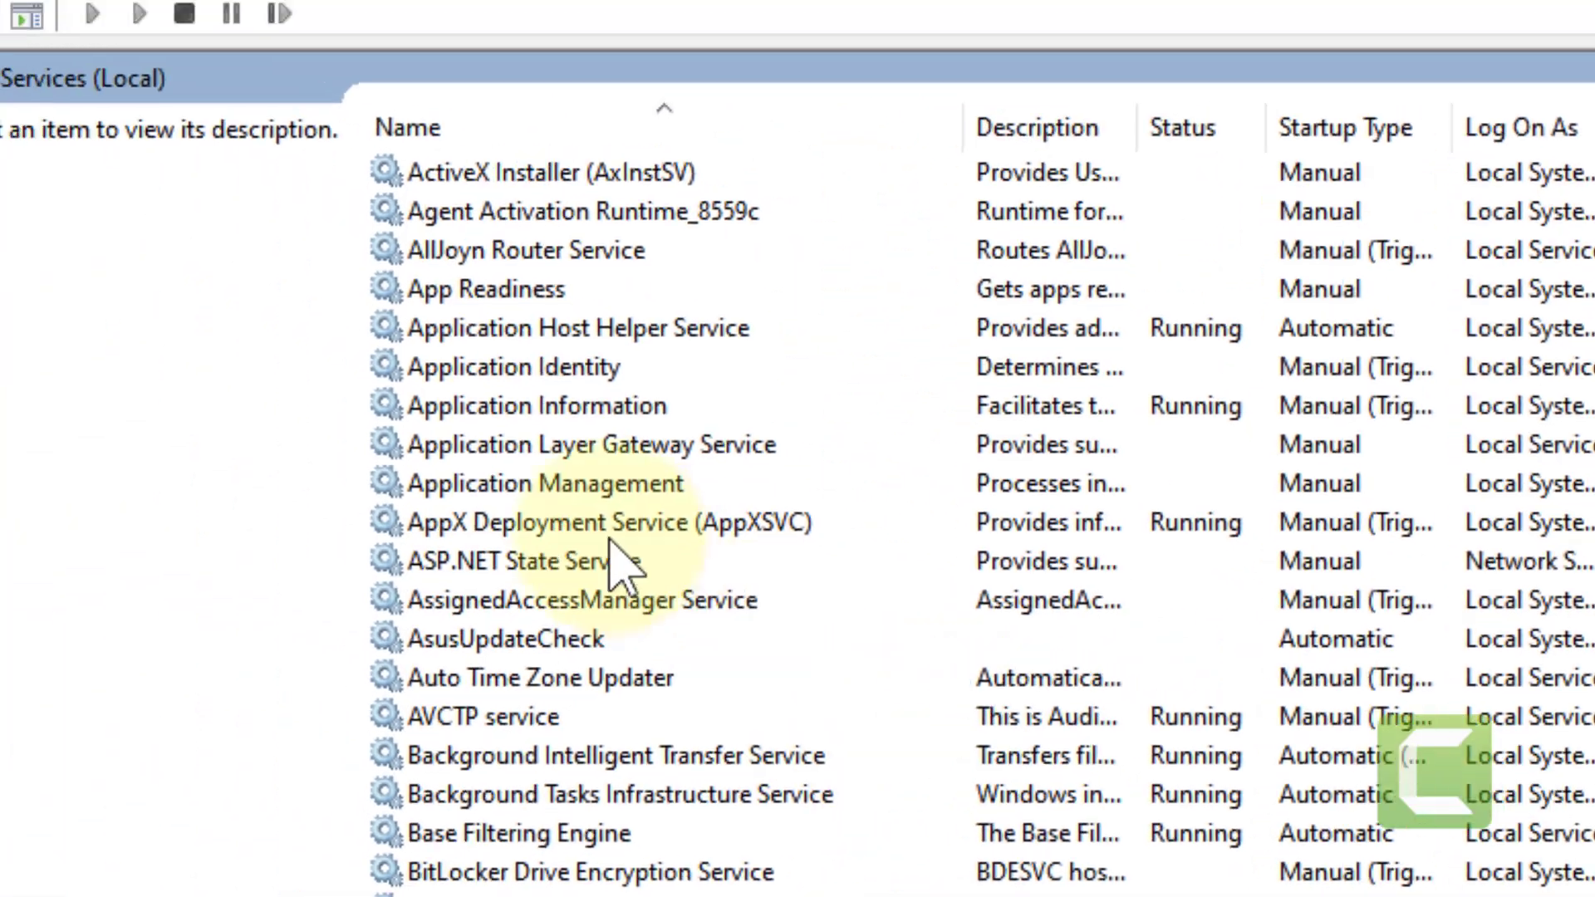
Step: Restart the Radio Management Service and dismiss the error 1061 message
{"action": "left_click", "coordinate": [677, 565]}
{"action": "key", "text": "r"}
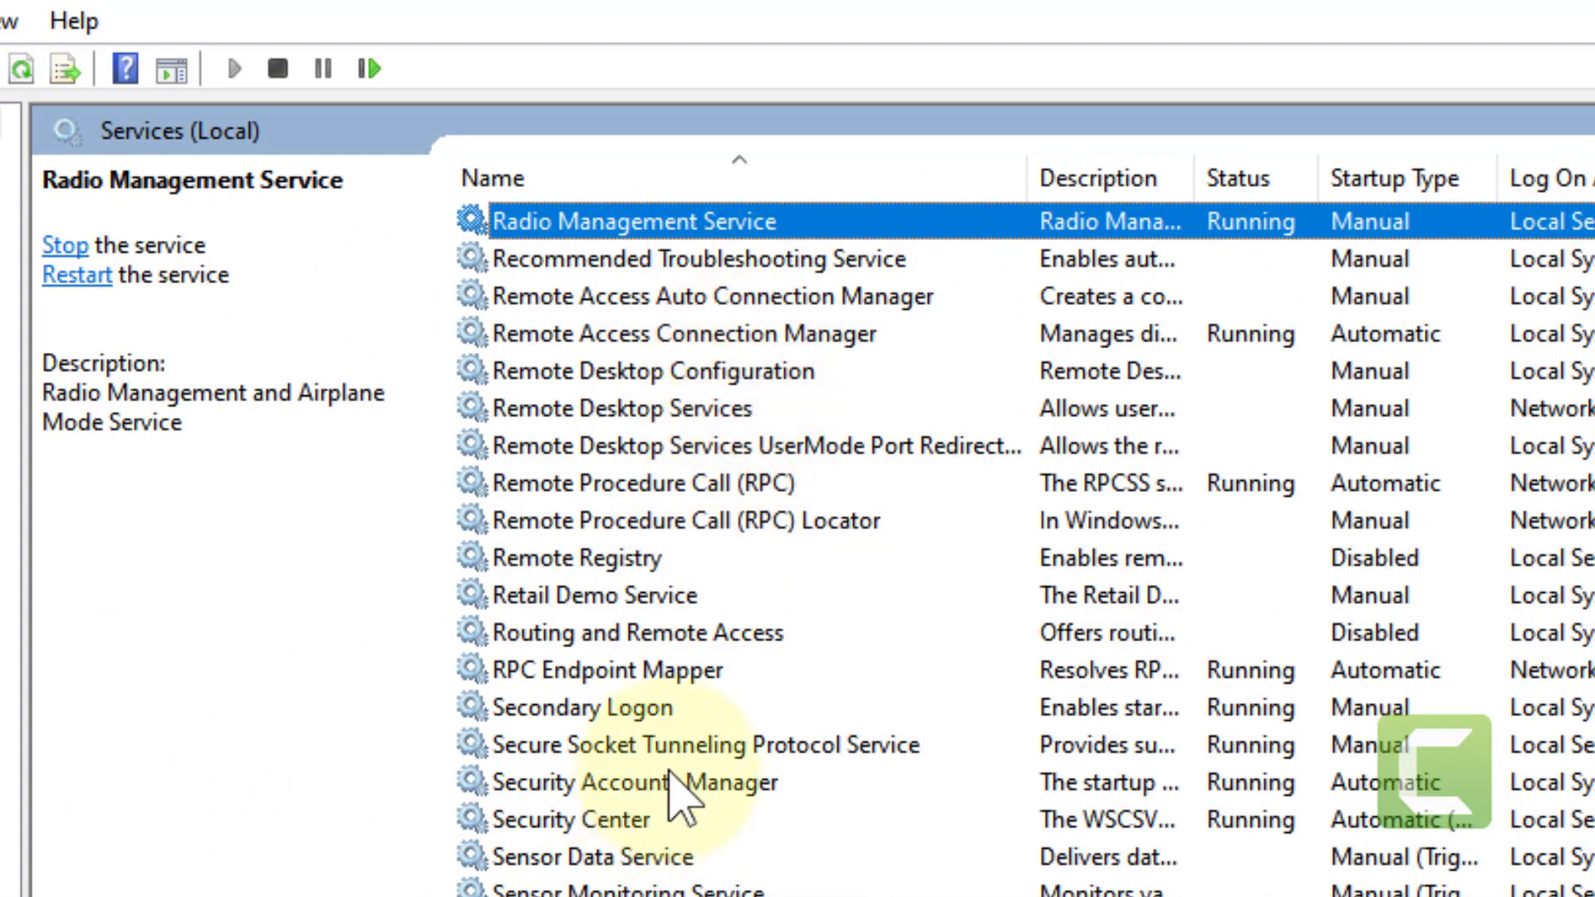
{"action": "scroll", "coordinate": [752, 631], "scroll_direction": "up", "scroll_amount": 1}
{"action": "right_click", "coordinate": [775, 337]}
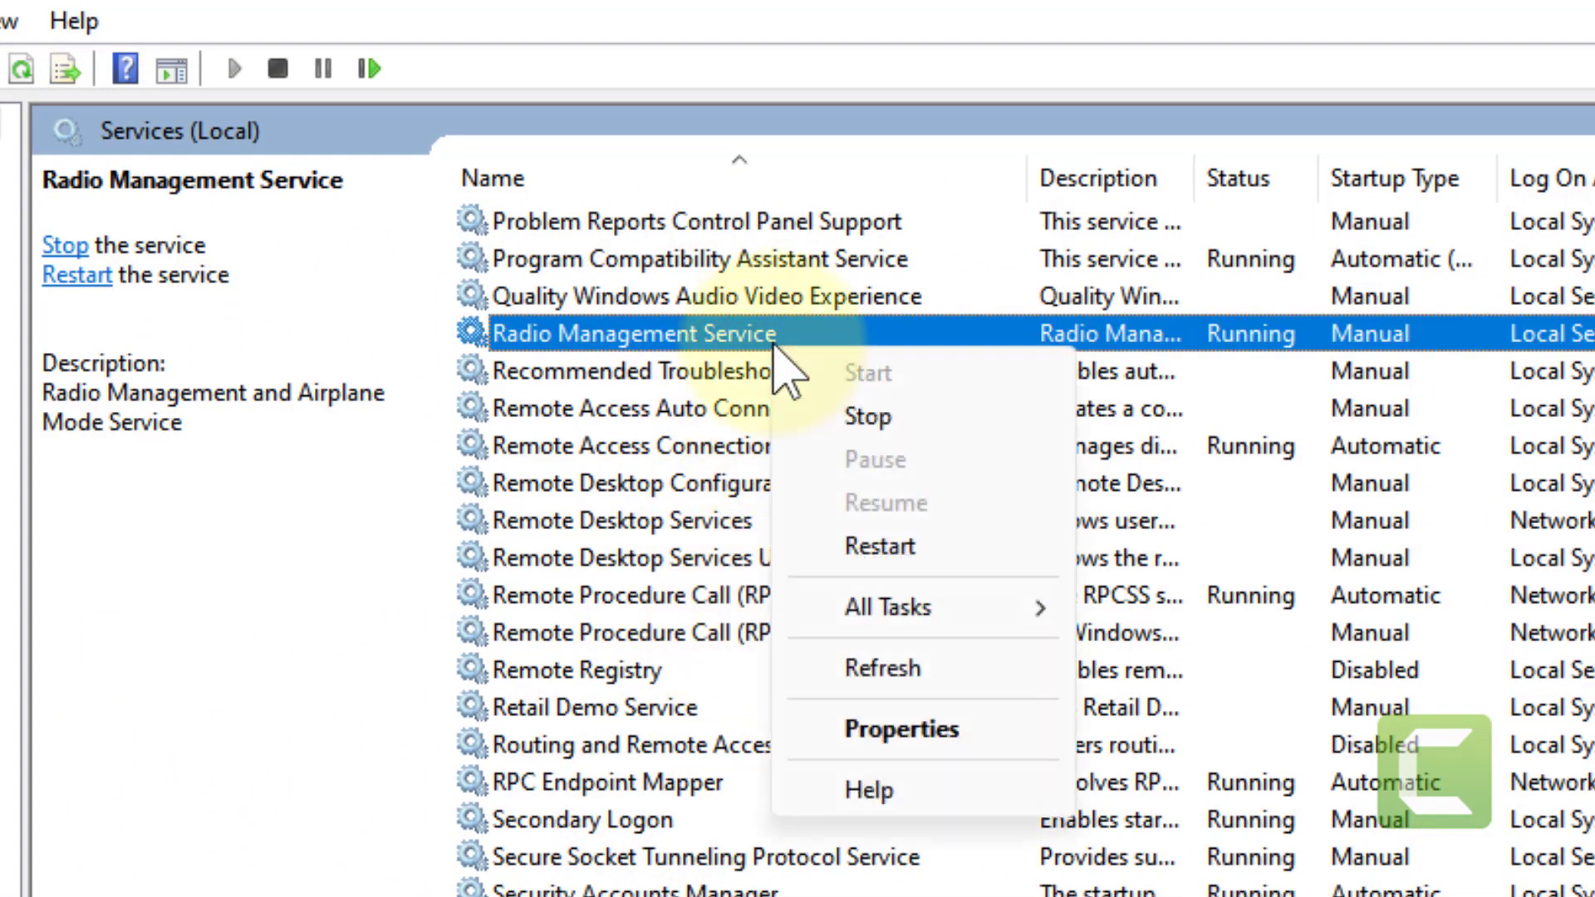
{"action": "left_click", "coordinate": [934, 544]}
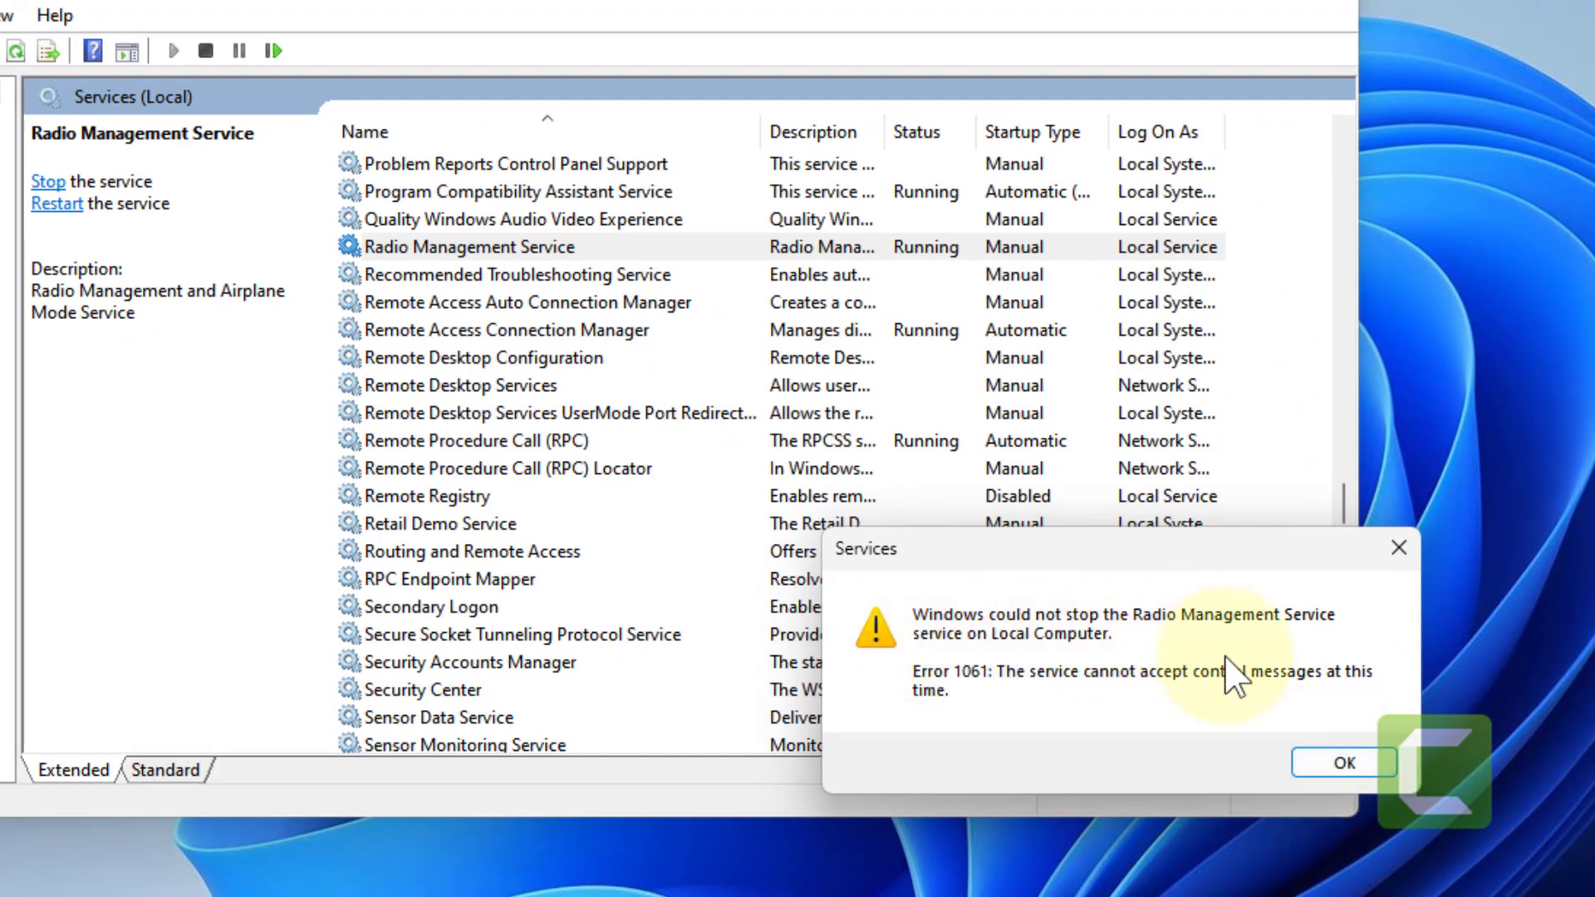
{"action": "left_click", "coordinate": [1321, 755]}
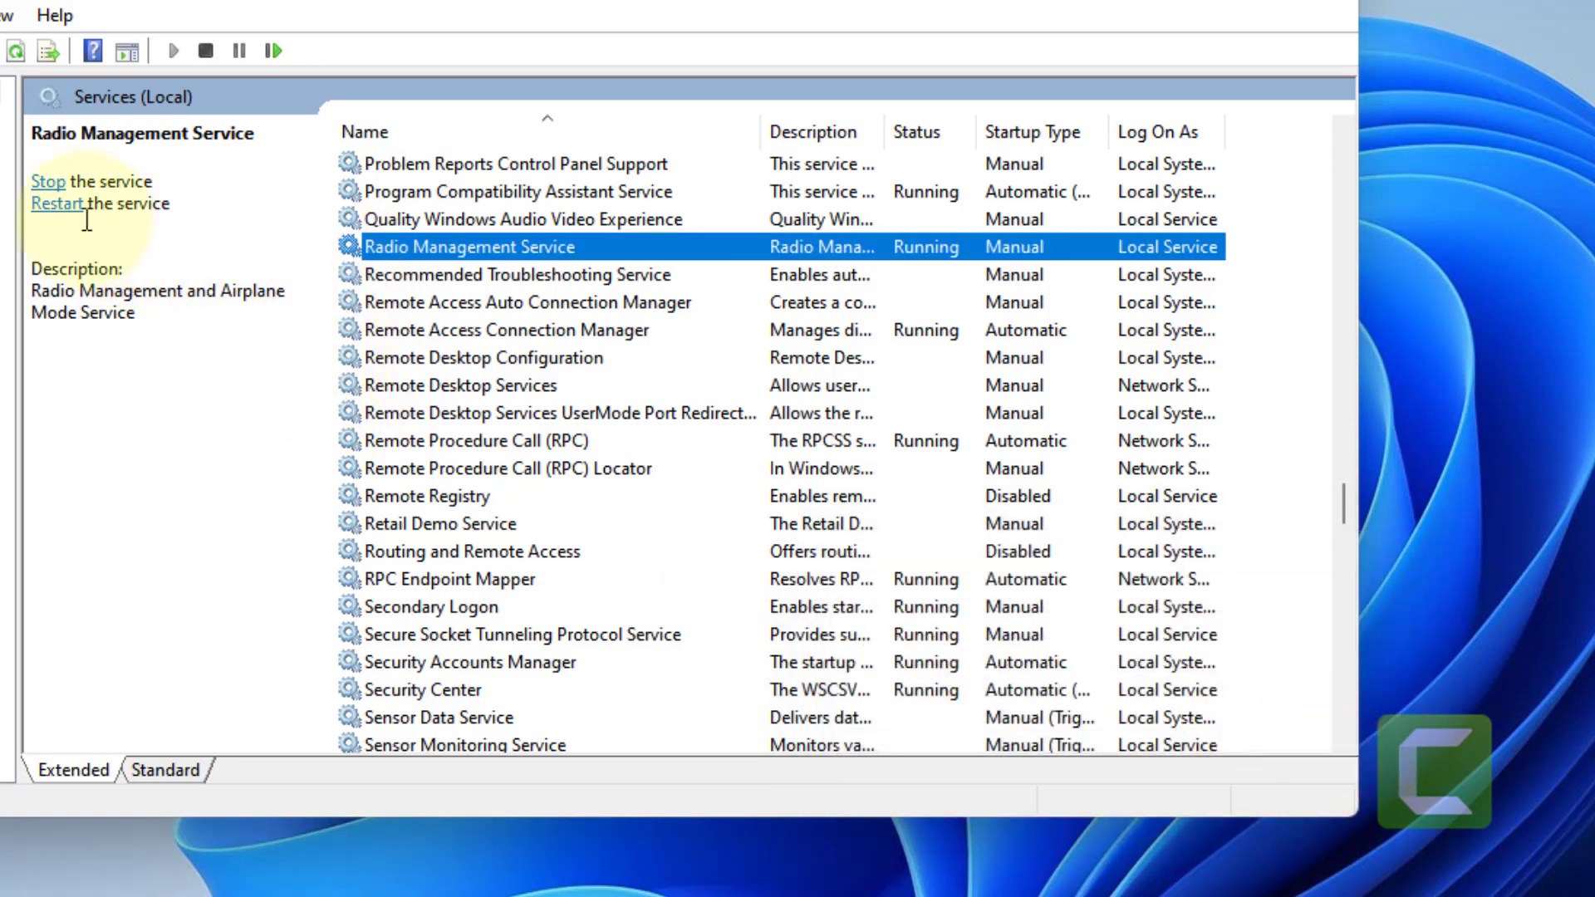
Step: Retry the Radio Management Service restart, dismiss the error again, and close Services
{"action": "left_click", "coordinate": [65, 207]}
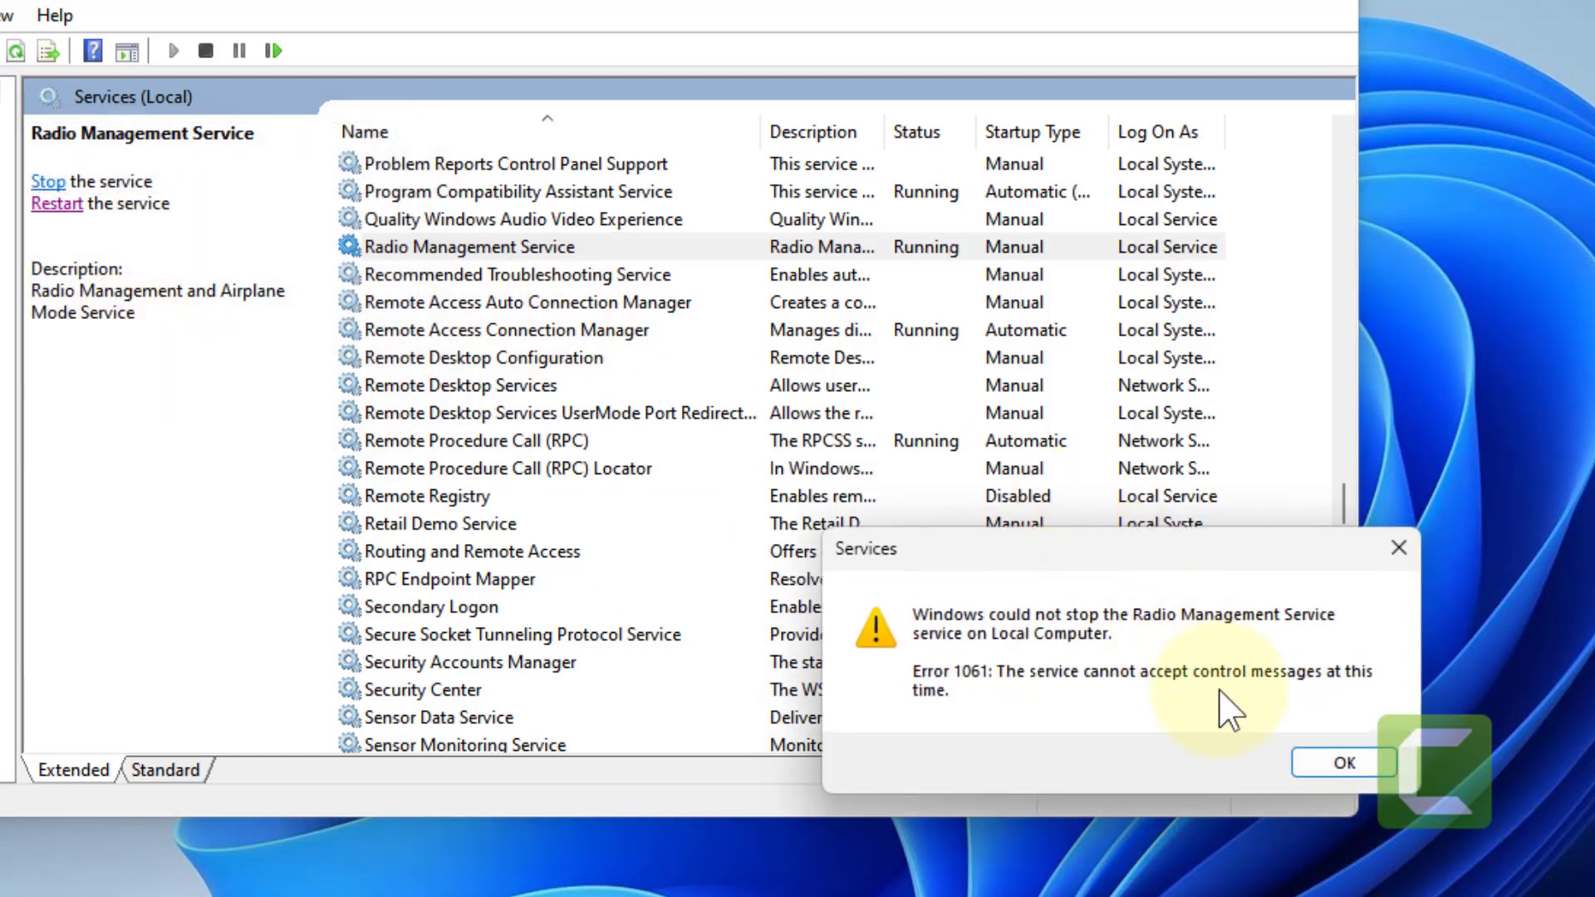
{"action": "left_click", "coordinate": [1344, 771]}
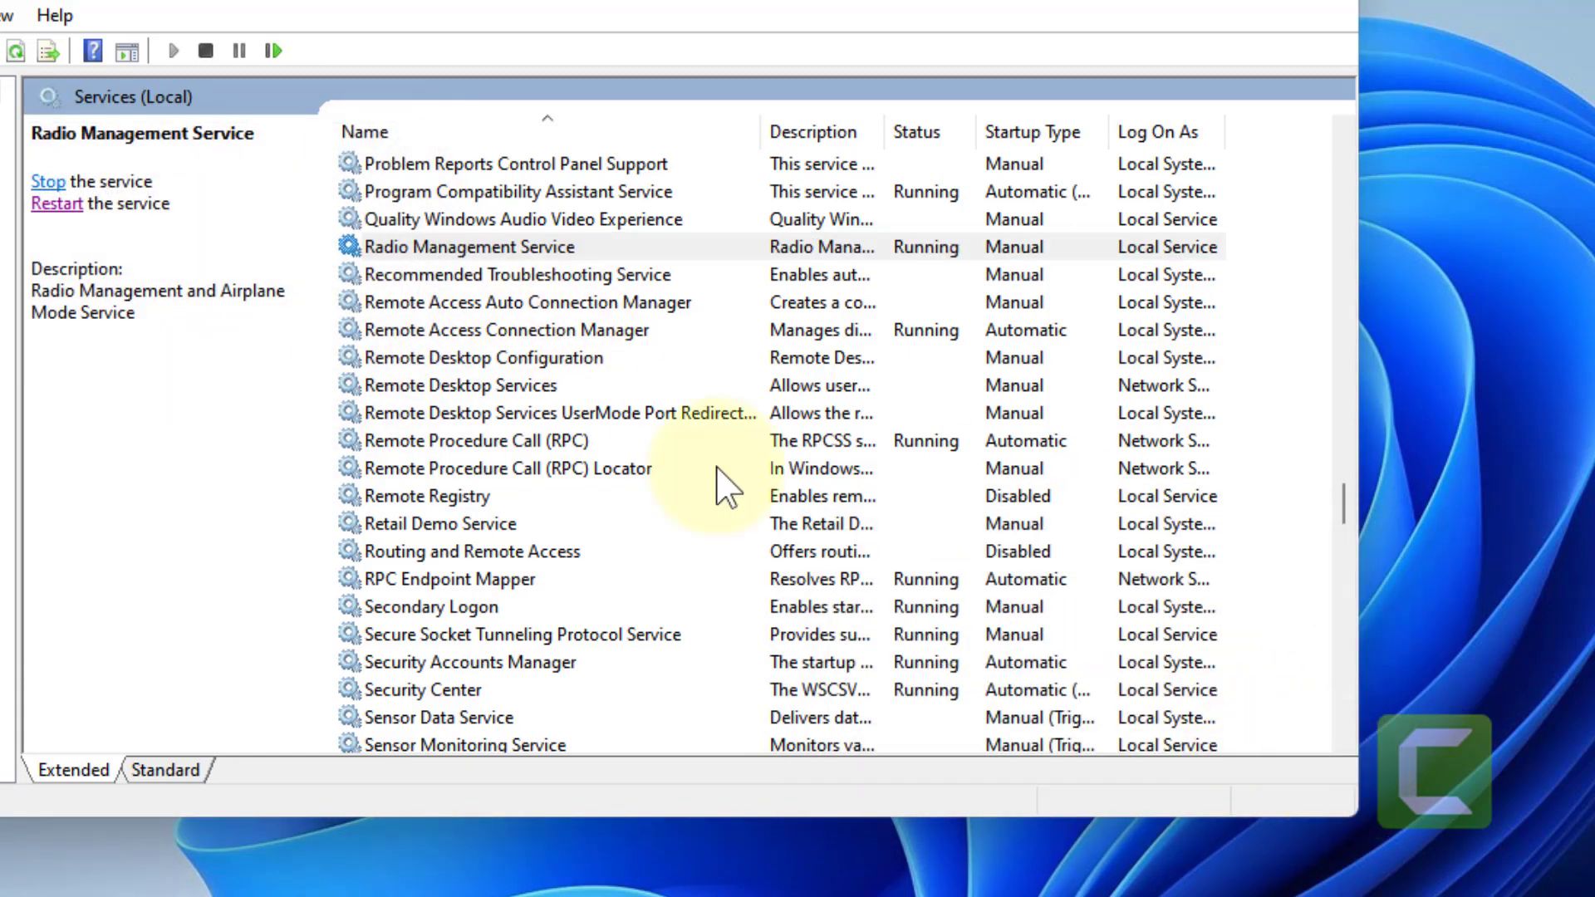
{"action": "right_click", "coordinate": [399, 248]}
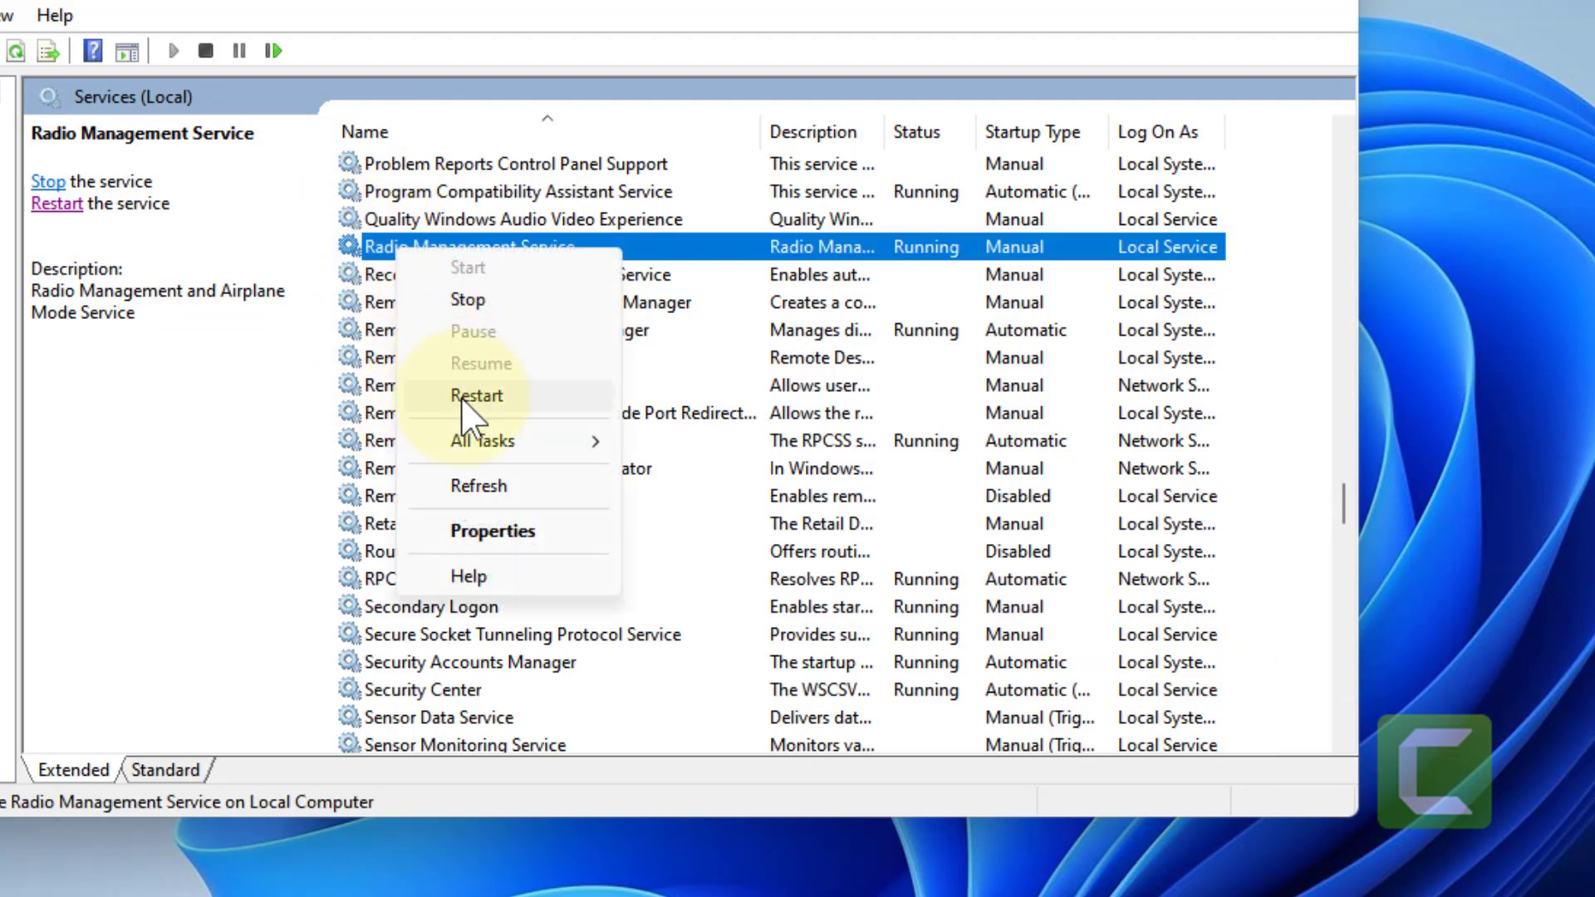
{"action": "left_click", "coordinate": [212, 438]}
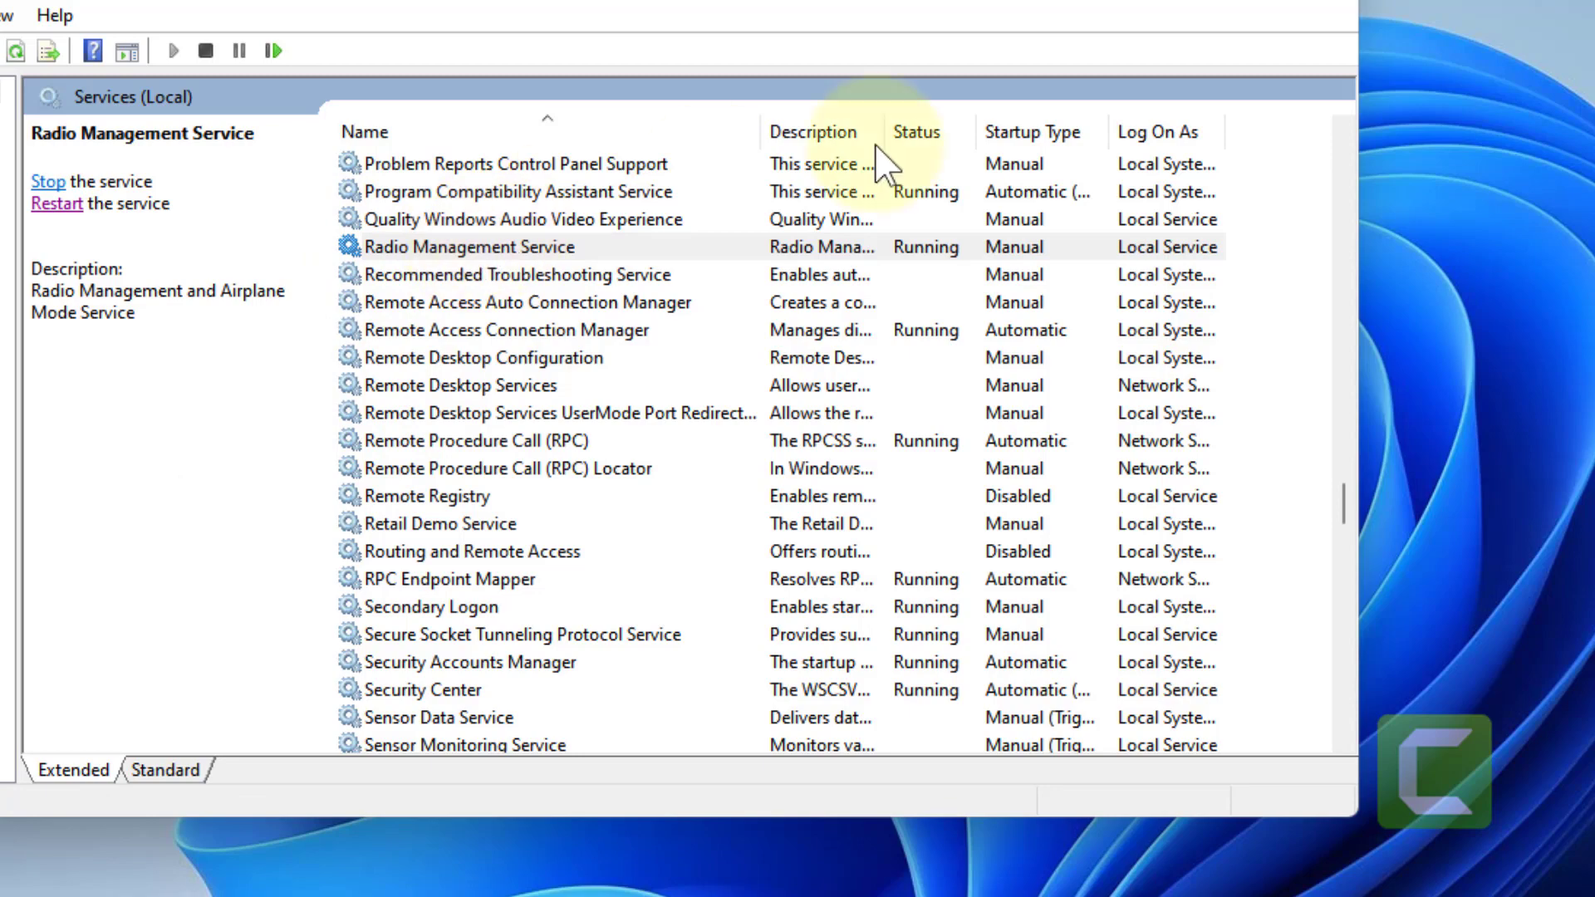
{"action": "left_click", "coordinate": [1294, 12]}
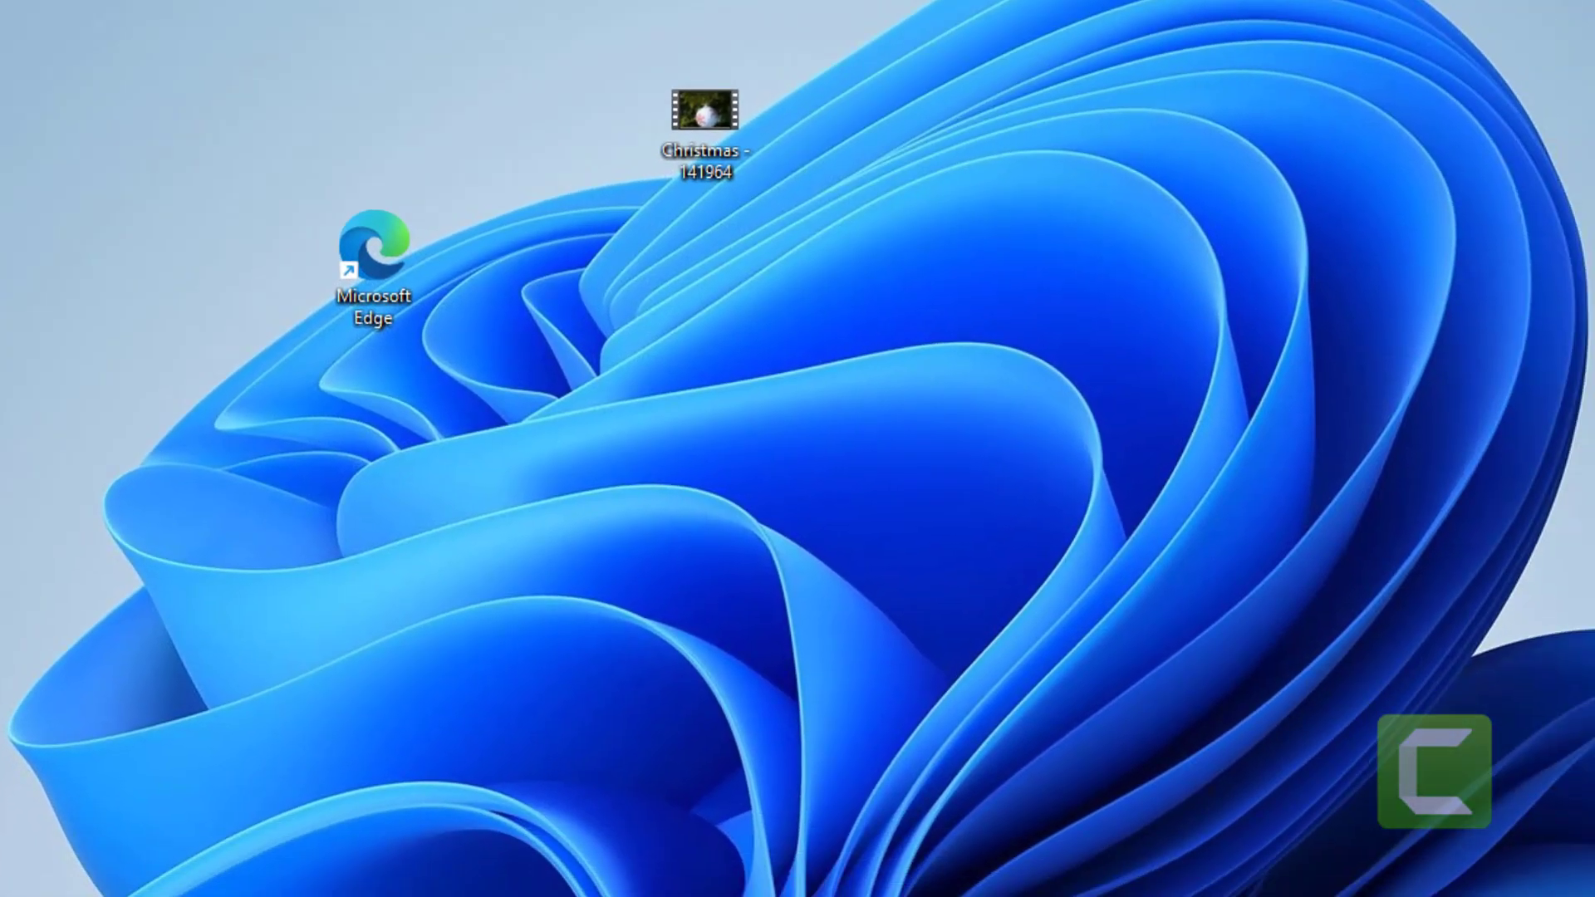
Step: Launch Command Prompt (cmd) as administrator
{"action": "key", "text": "super+s"}
{"action": "type", "text": "cmd"}
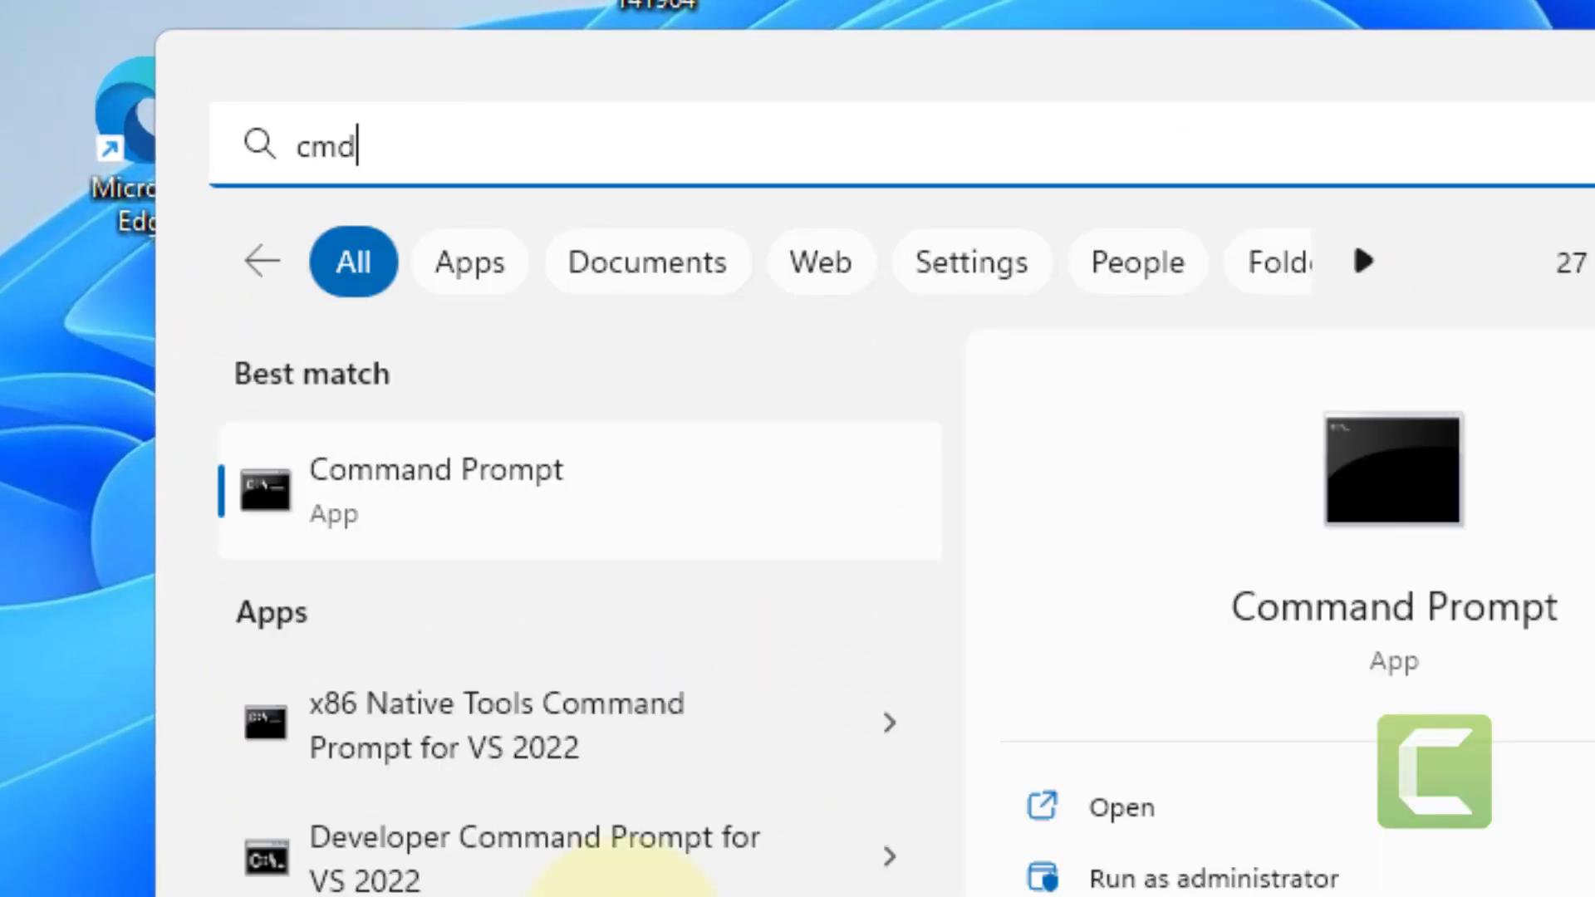
{"action": "right_click", "coordinate": [484, 536]}
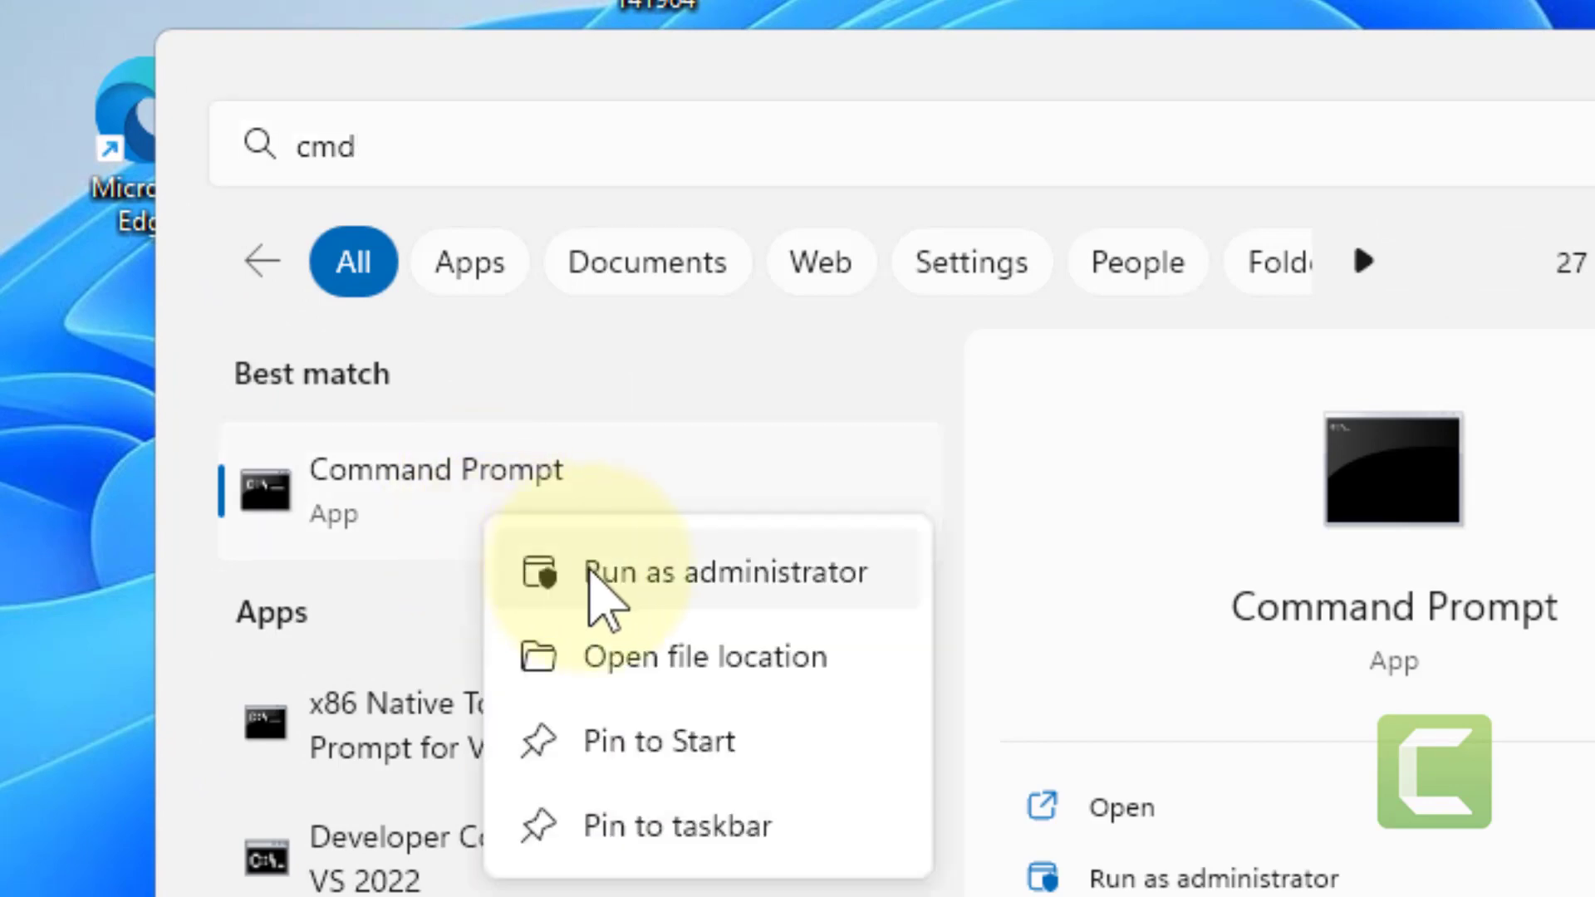
{"action": "left_click", "coordinate": [704, 586]}
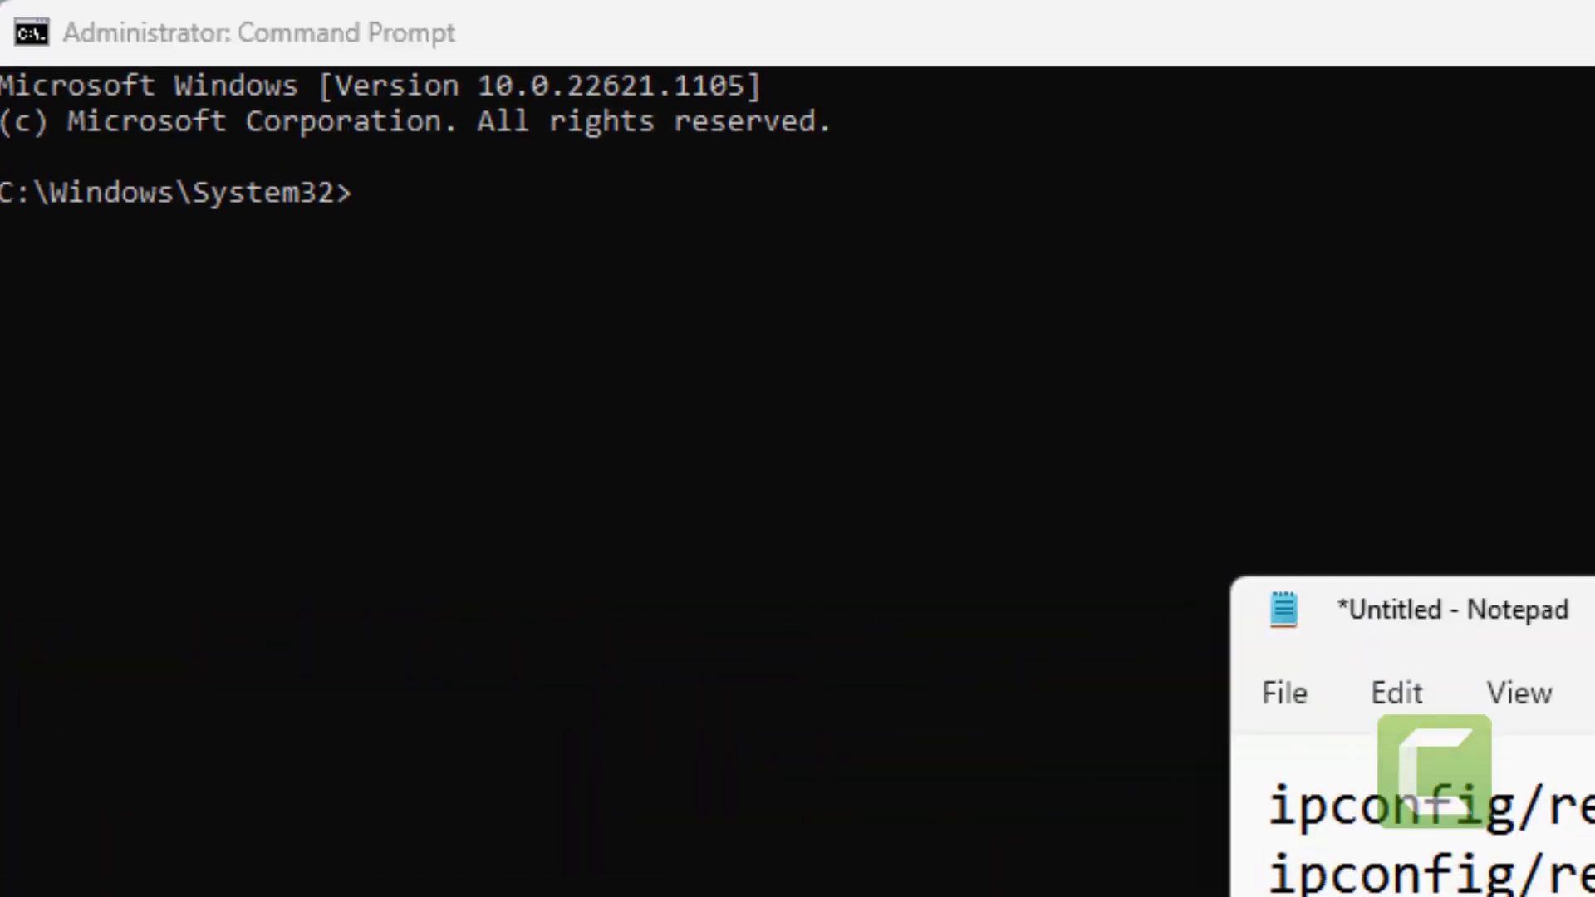
Step: Copy ipconfig /release from the notes and run it in Command Prompt
{"action": "left_click_drag", "start_coordinate": [1495, 693], "coordinate": [984, 694]}
{"action": "key", "text": "ctrl+c"}
{"action": "right_click", "coordinate": [1085, 699]}
{"action": "left_click", "coordinate": [1254, 893]}
{"action": "left_click", "coordinate": [651, 267]}
{"action": "key", "text": "ctrl+v"}
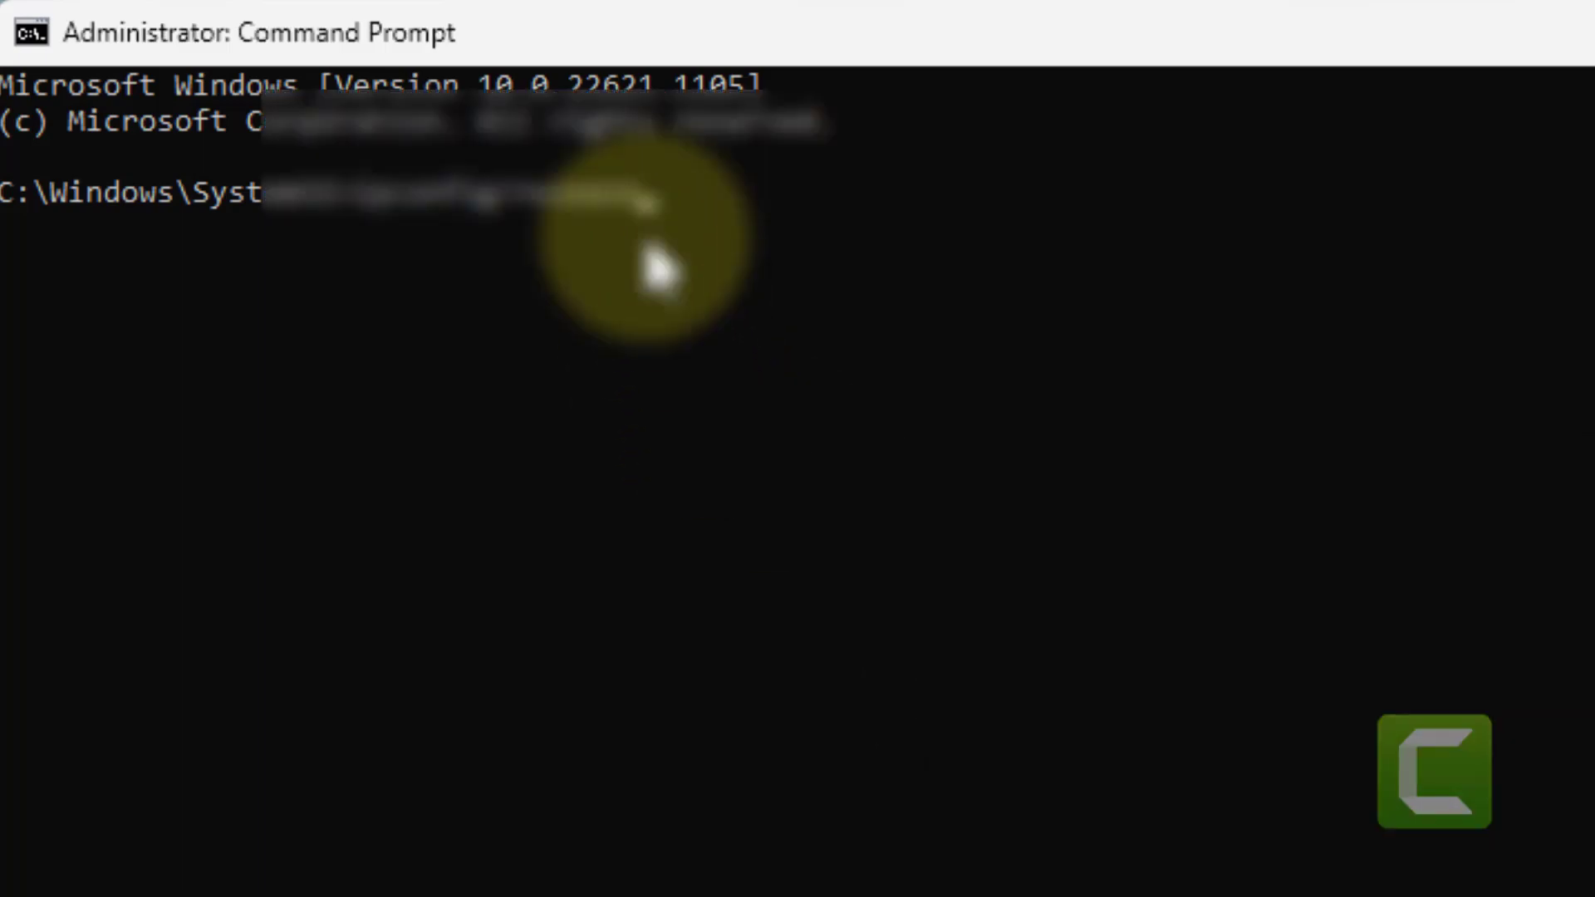
{"action": "key", "text": "Return"}
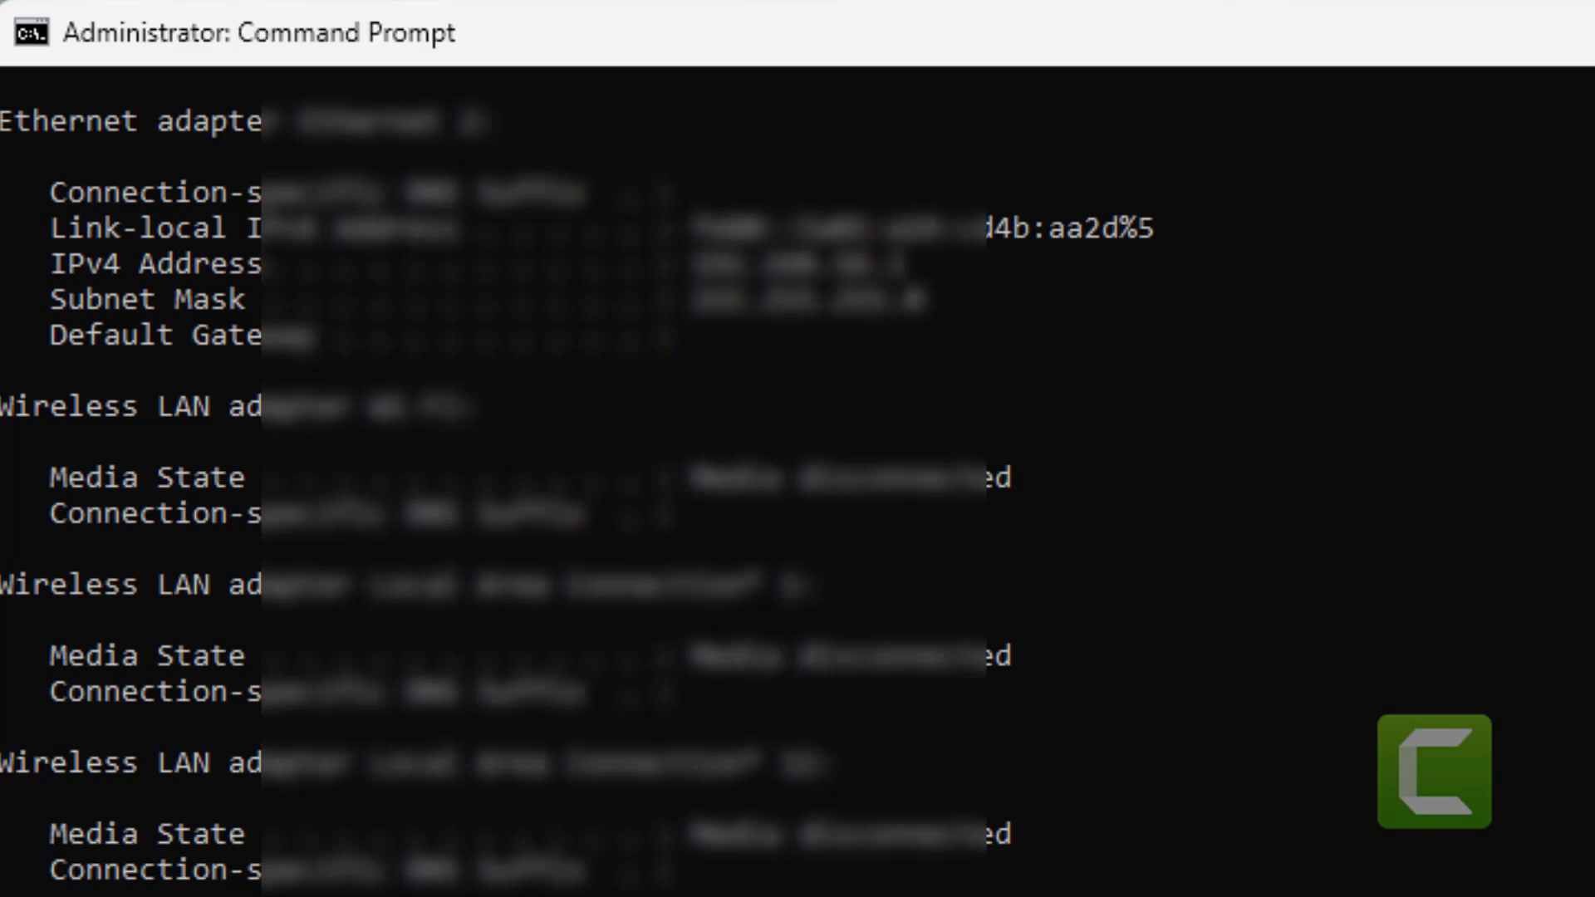
Step: Copy ipconfig /renew from the notes and run it at the prompt
{"action": "key", "text": "alt+Tab"}
{"action": "left_click_drag", "start_coordinate": [1520, 758], "coordinate": [990, 760]}
{"action": "right_click", "coordinate": [990, 760]}
{"action": "left_click", "coordinate": [993, 765]}
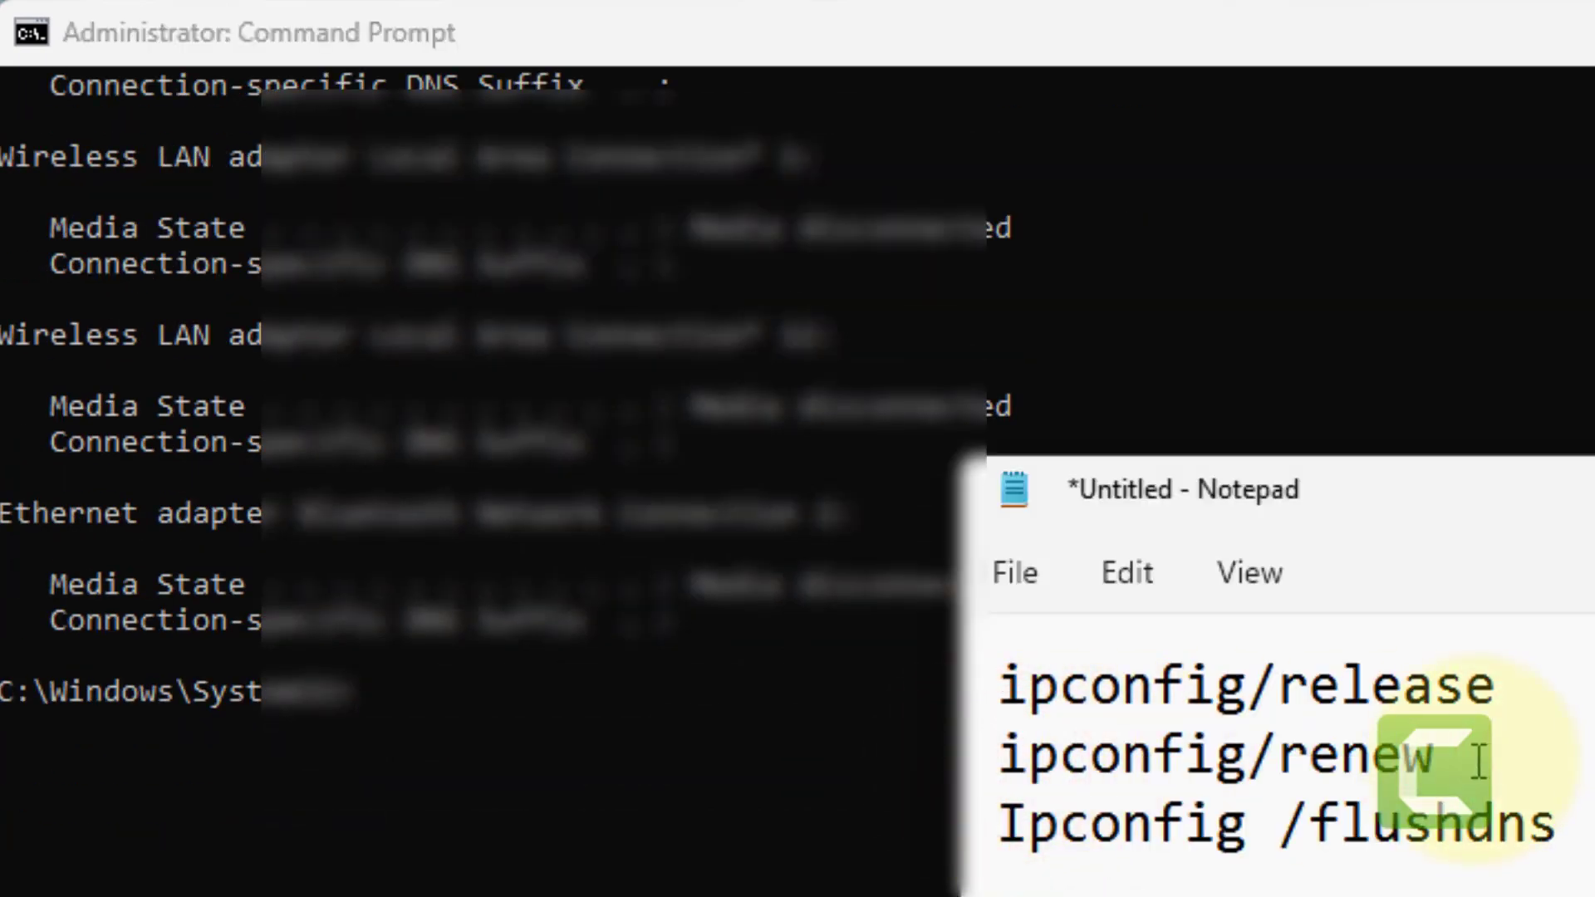
{"action": "left_click_drag", "start_coordinate": [1472, 760], "coordinate": [994, 760]}
{"action": "right_click", "coordinate": [1063, 768]}
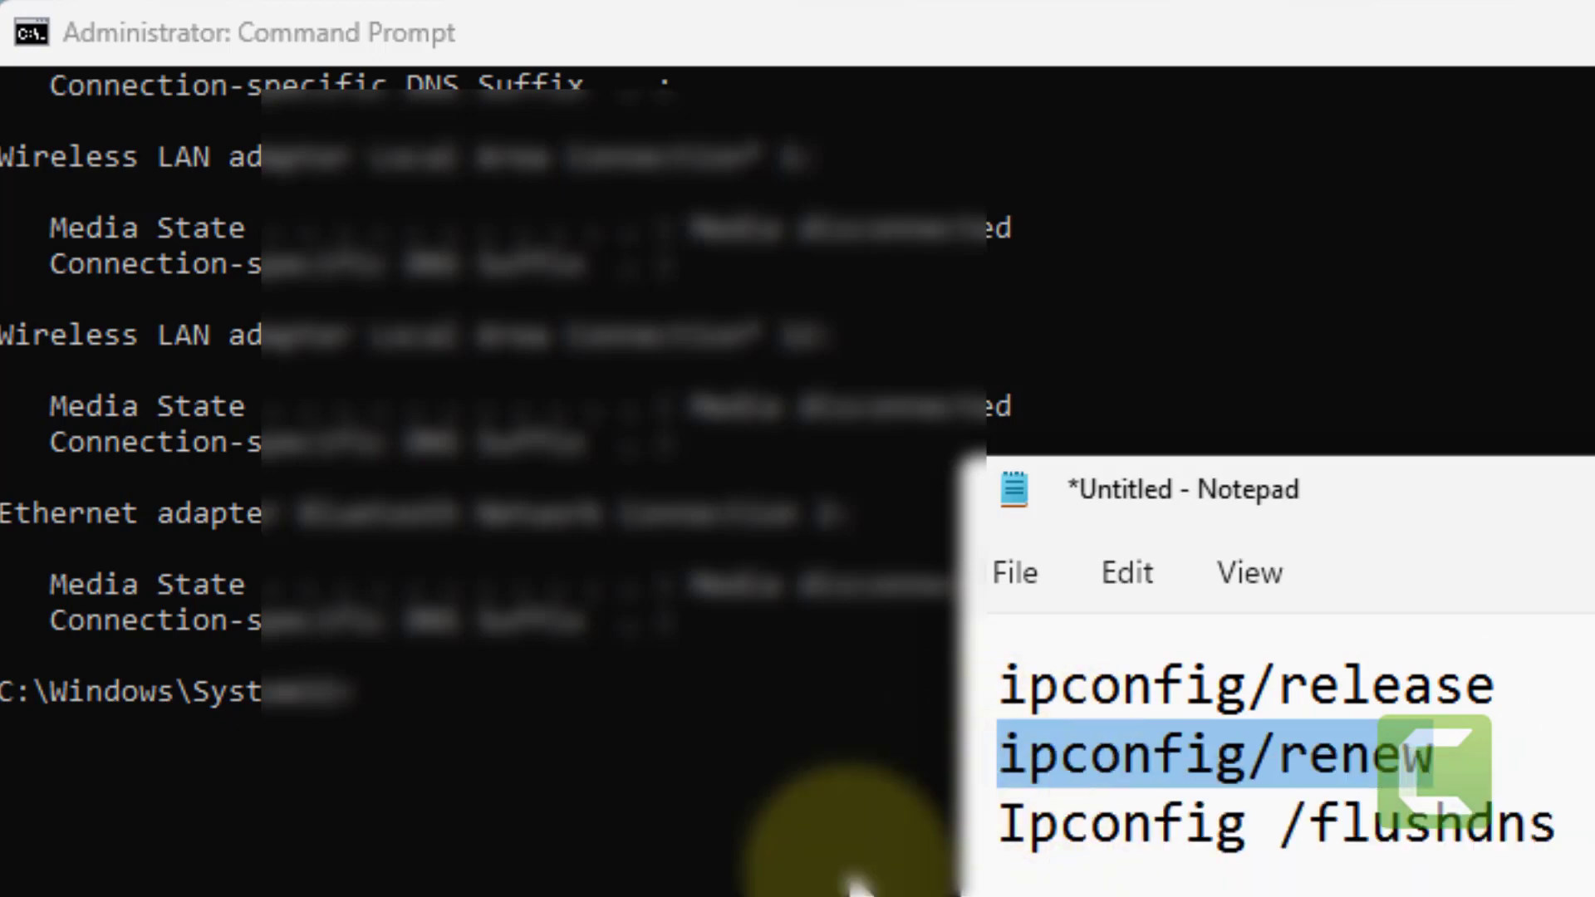
{"action": "left_click", "coordinate": [604, 794]}
{"action": "right_click", "coordinate": [541, 753]}
{"action": "key", "text": "Return"}
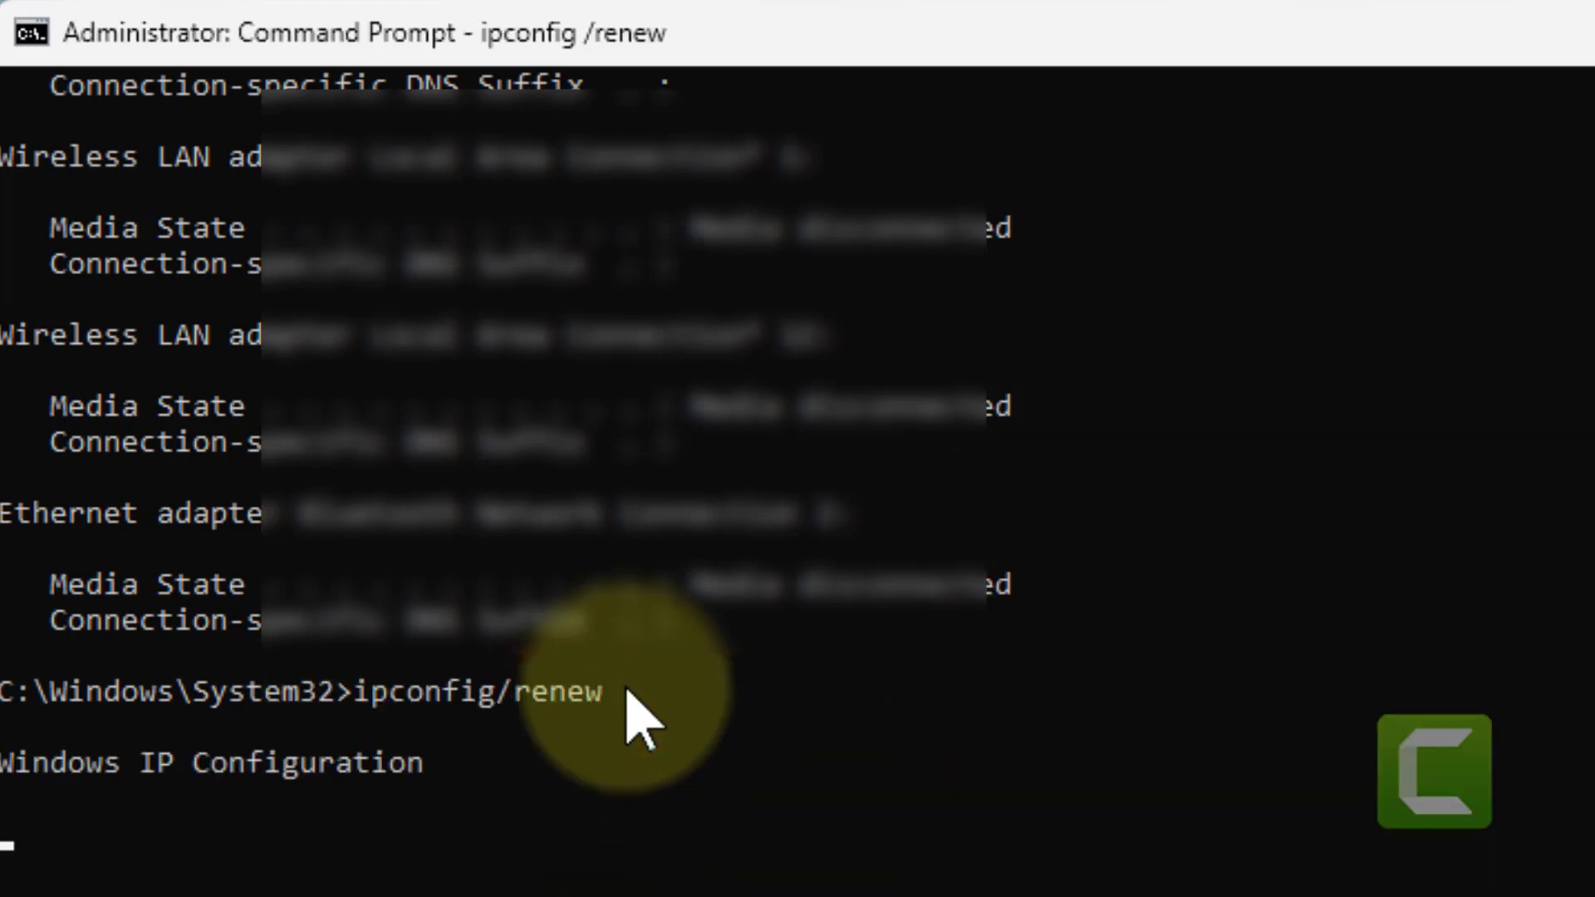
Step: Run ipconfig /flushdns copied from the notes, then minimize Command Prompt
{"action": "key", "text": "alt+Tab"}
{"action": "left_click_drag", "start_coordinate": [1558, 822], "coordinate": [993, 822]}
{"action": "right_click", "coordinate": [1125, 851]}
{"action": "left_click", "coordinate": [1271, 896]}
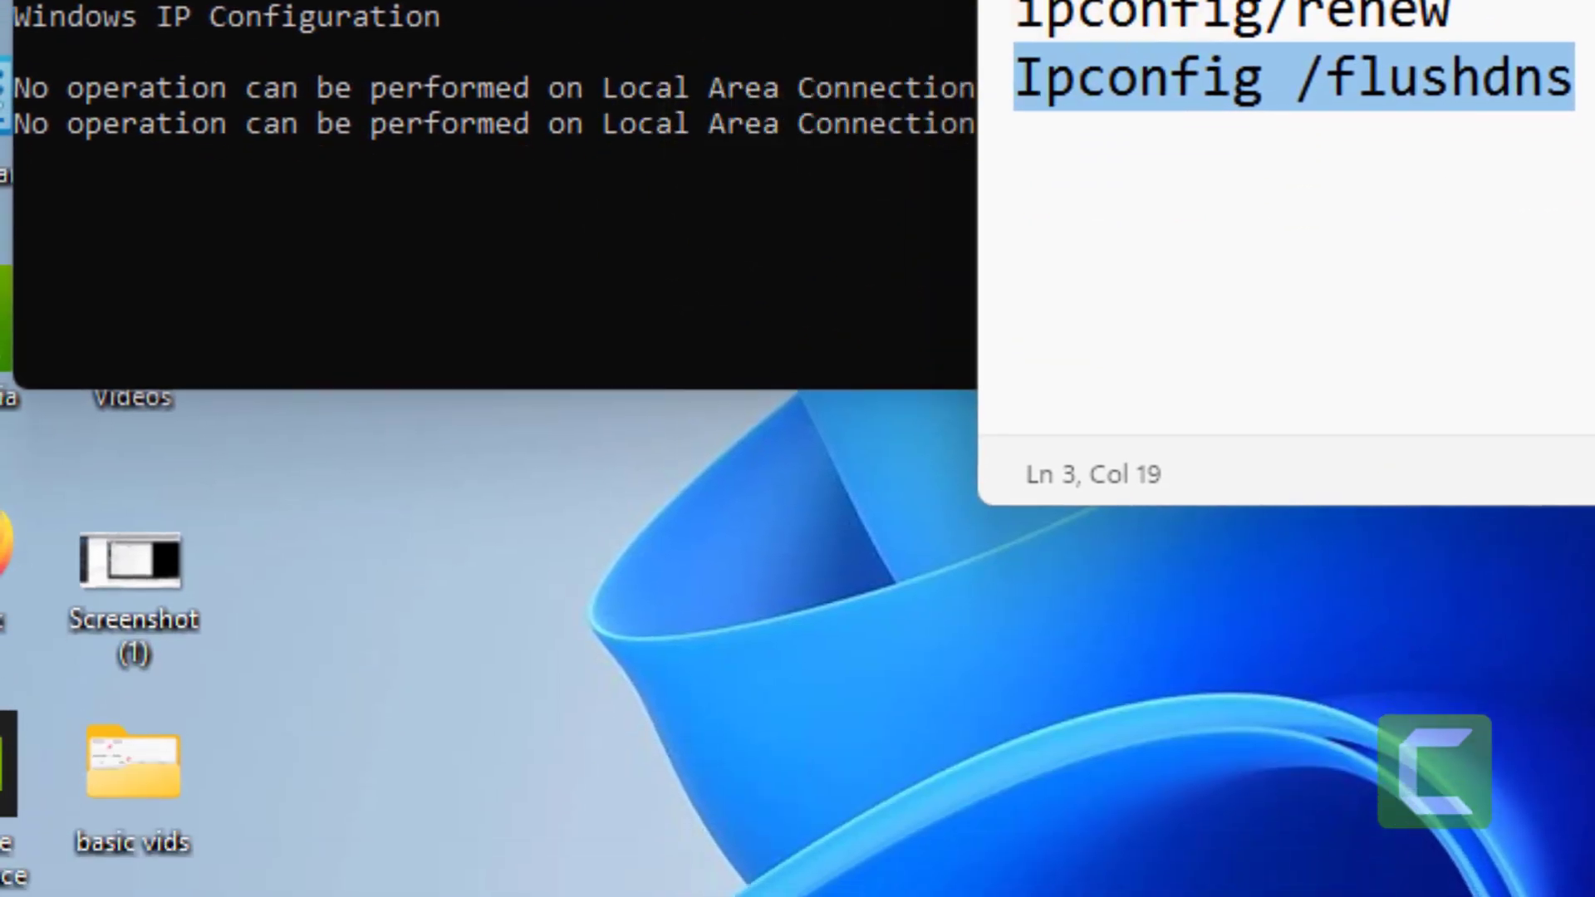
{"action": "key", "text": "alt+Tab"}
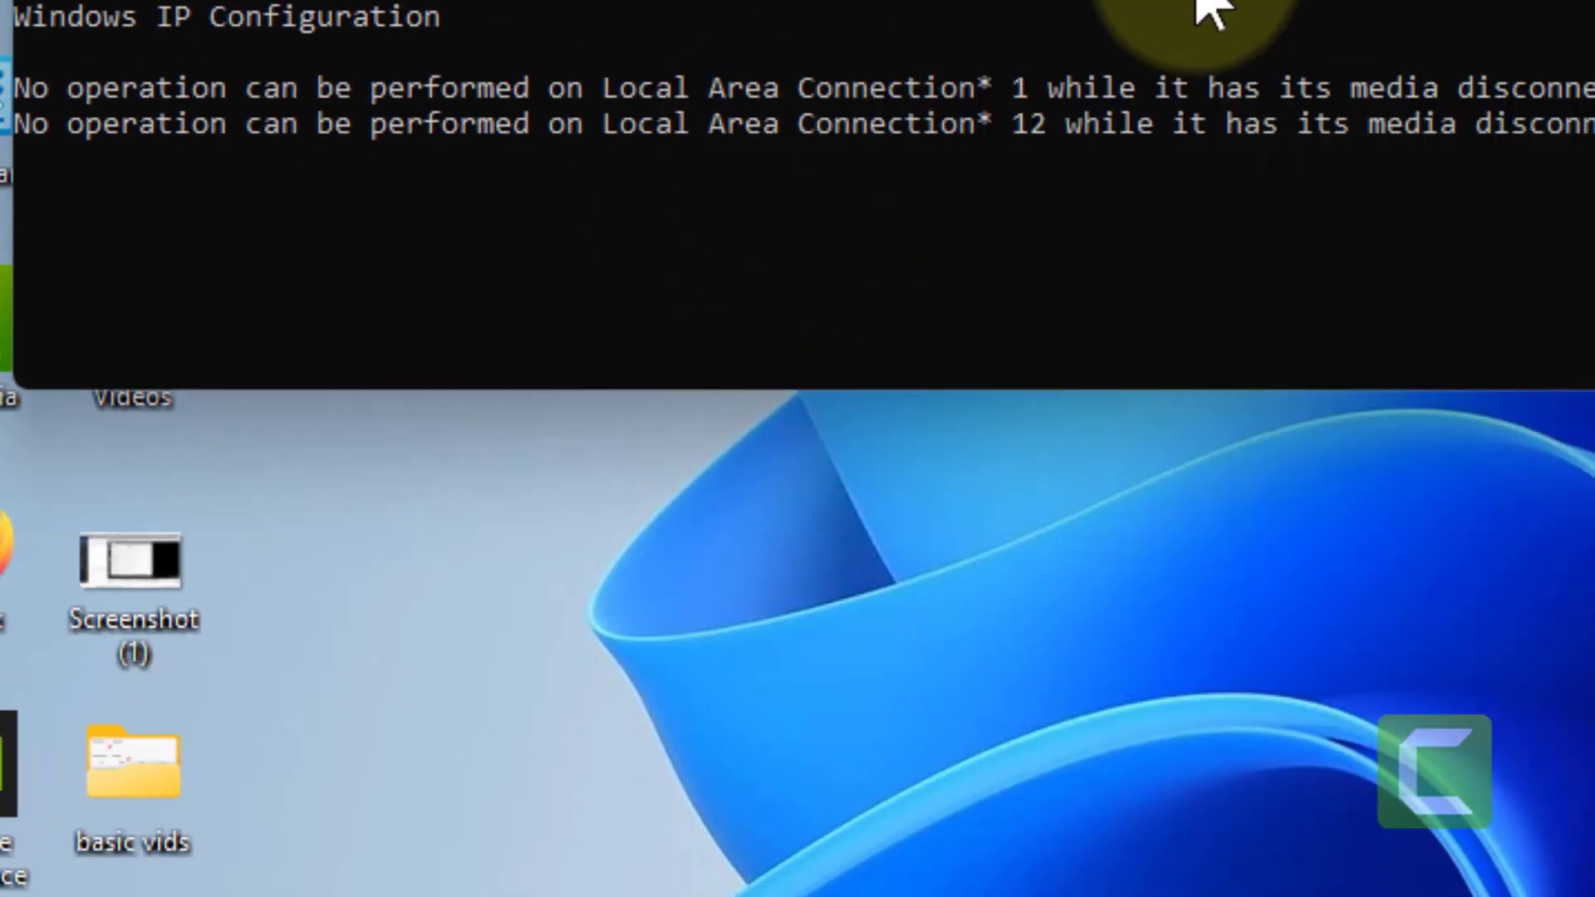
{"action": "right_click", "coordinate": [670, 357]}
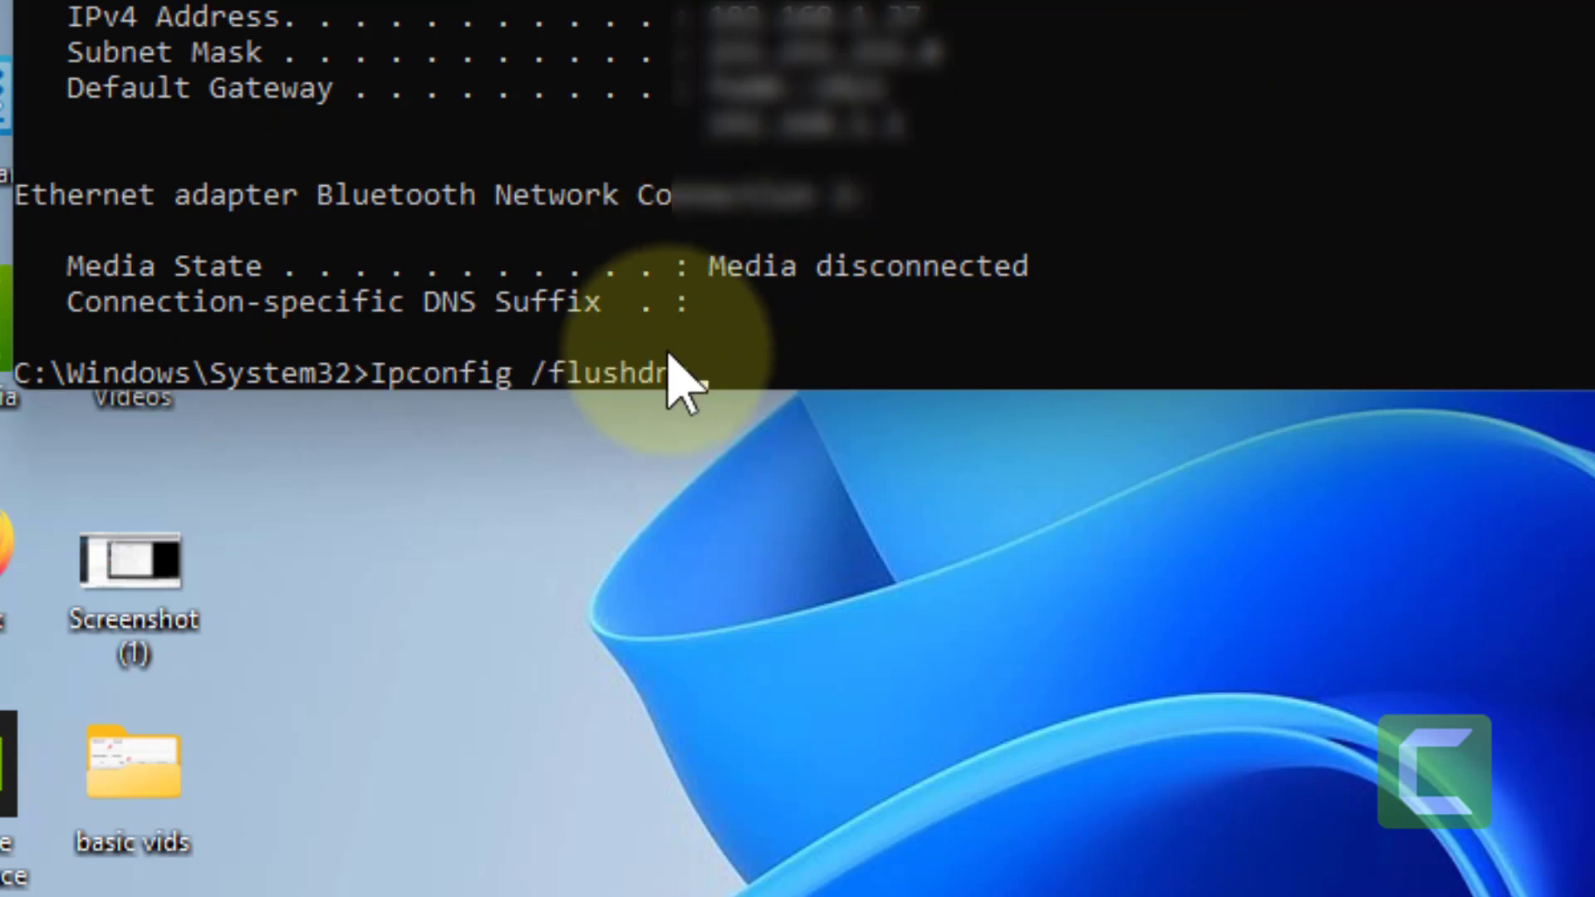
{"action": "key", "text": "Return"}
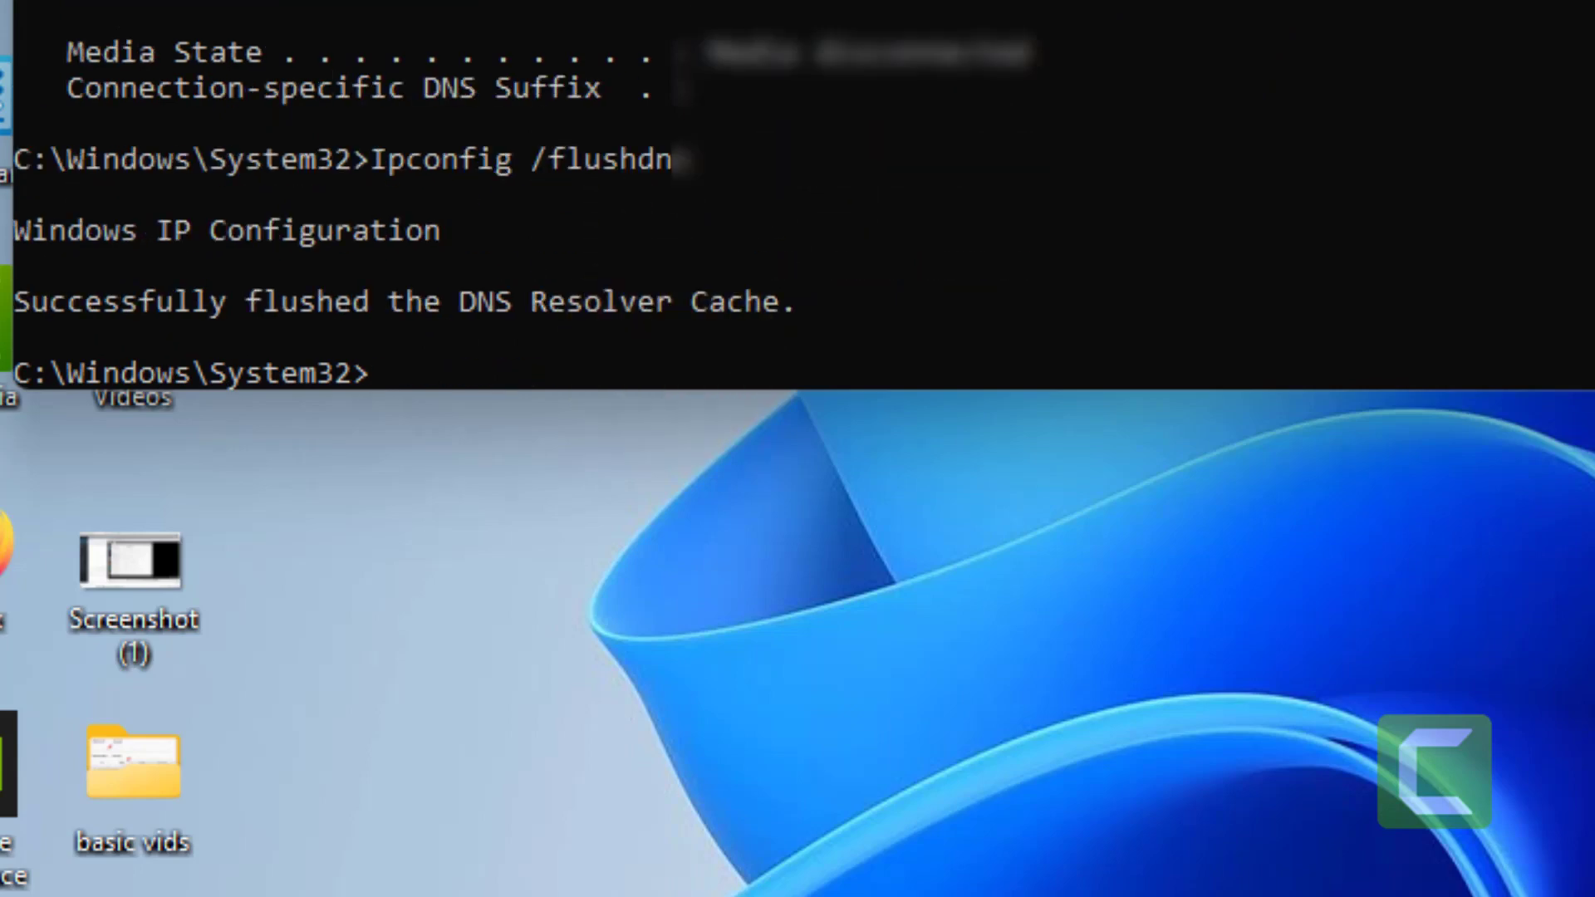
{"action": "left_click", "coordinate": [1155, 2]}
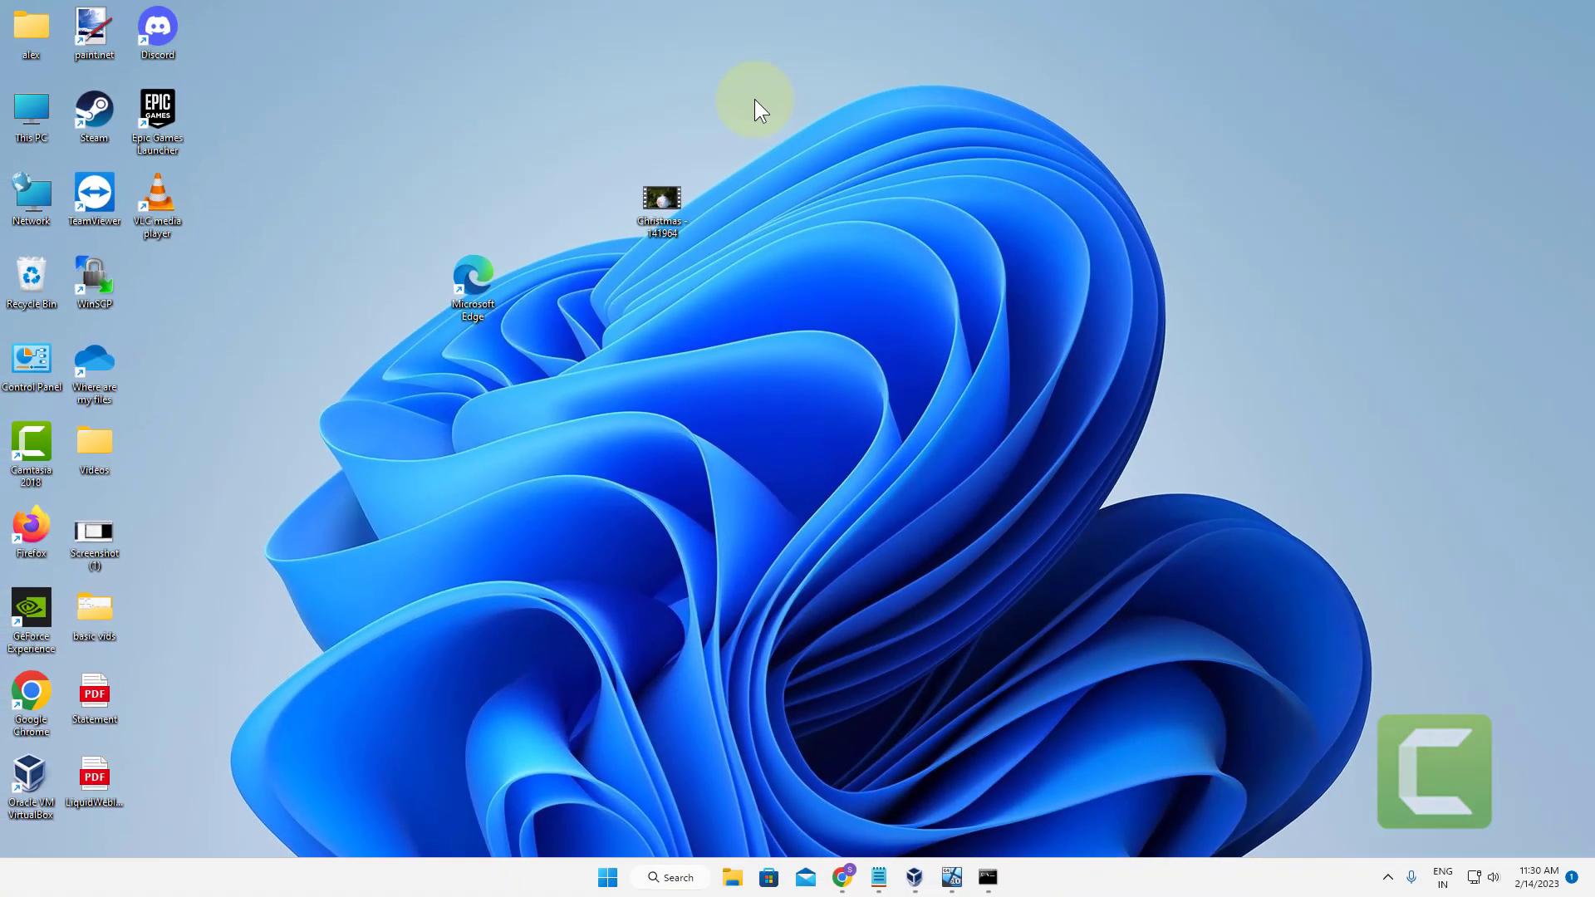
Step: Search for 'devi' and launch Device Manager
{"action": "left_click", "coordinate": [671, 874]}
{"action": "type", "text": "dev"}
{"action": "left_click", "coordinate": [445, 164]}
{"action": "key", "text": "ctrl+a"}
{"action": "key", "text": "BackSpace"}
{"action": "type", "text": "devi"}
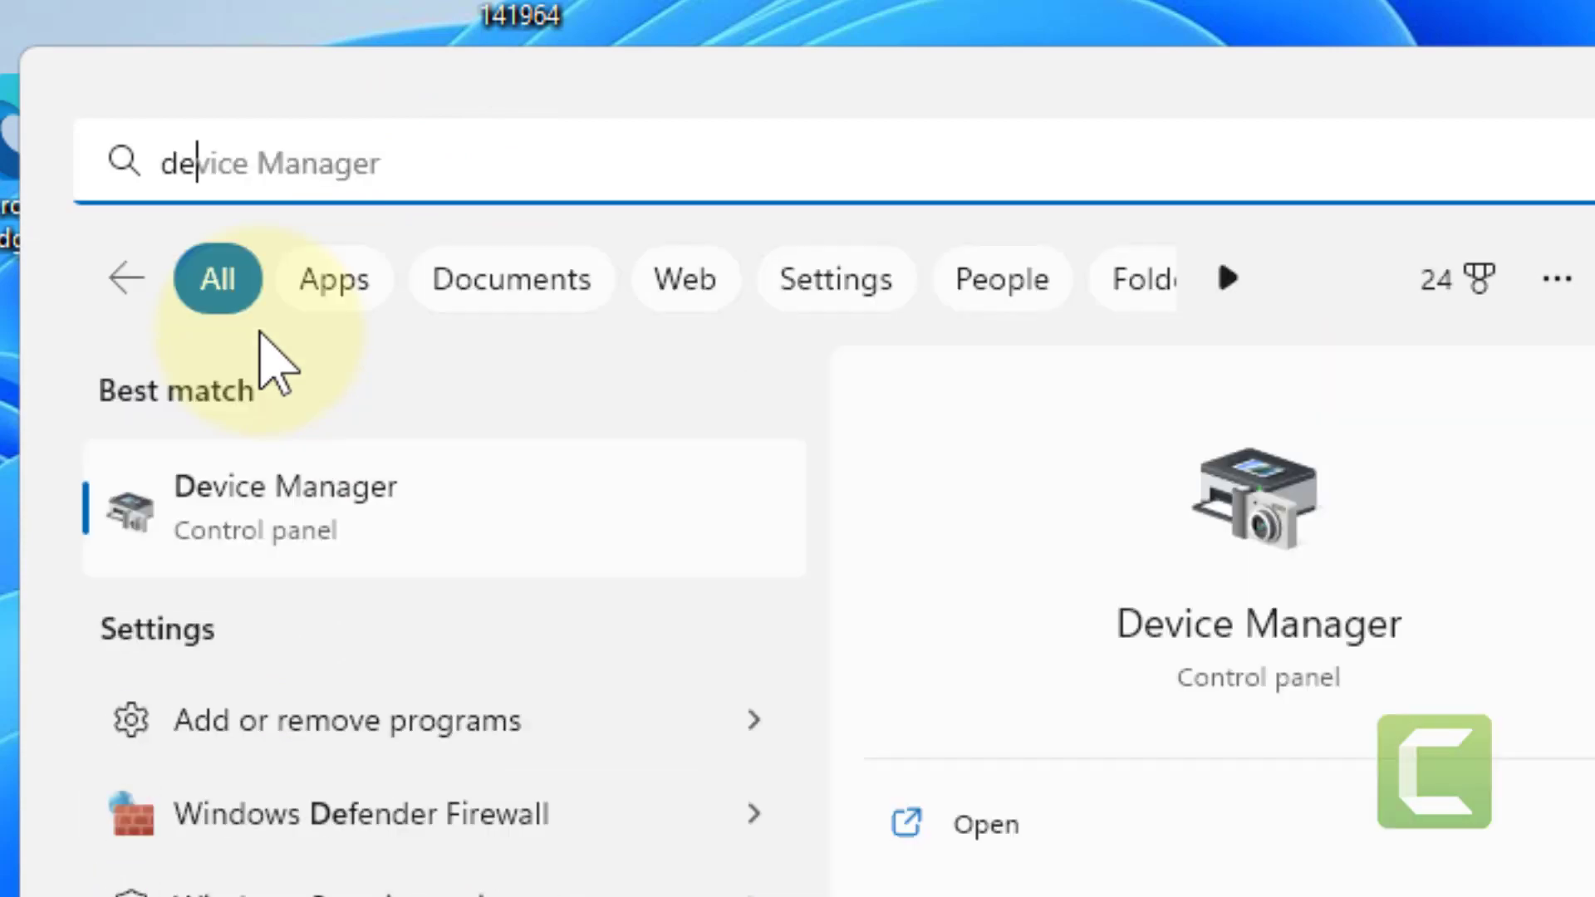
{"action": "left_click", "coordinate": [399, 154]}
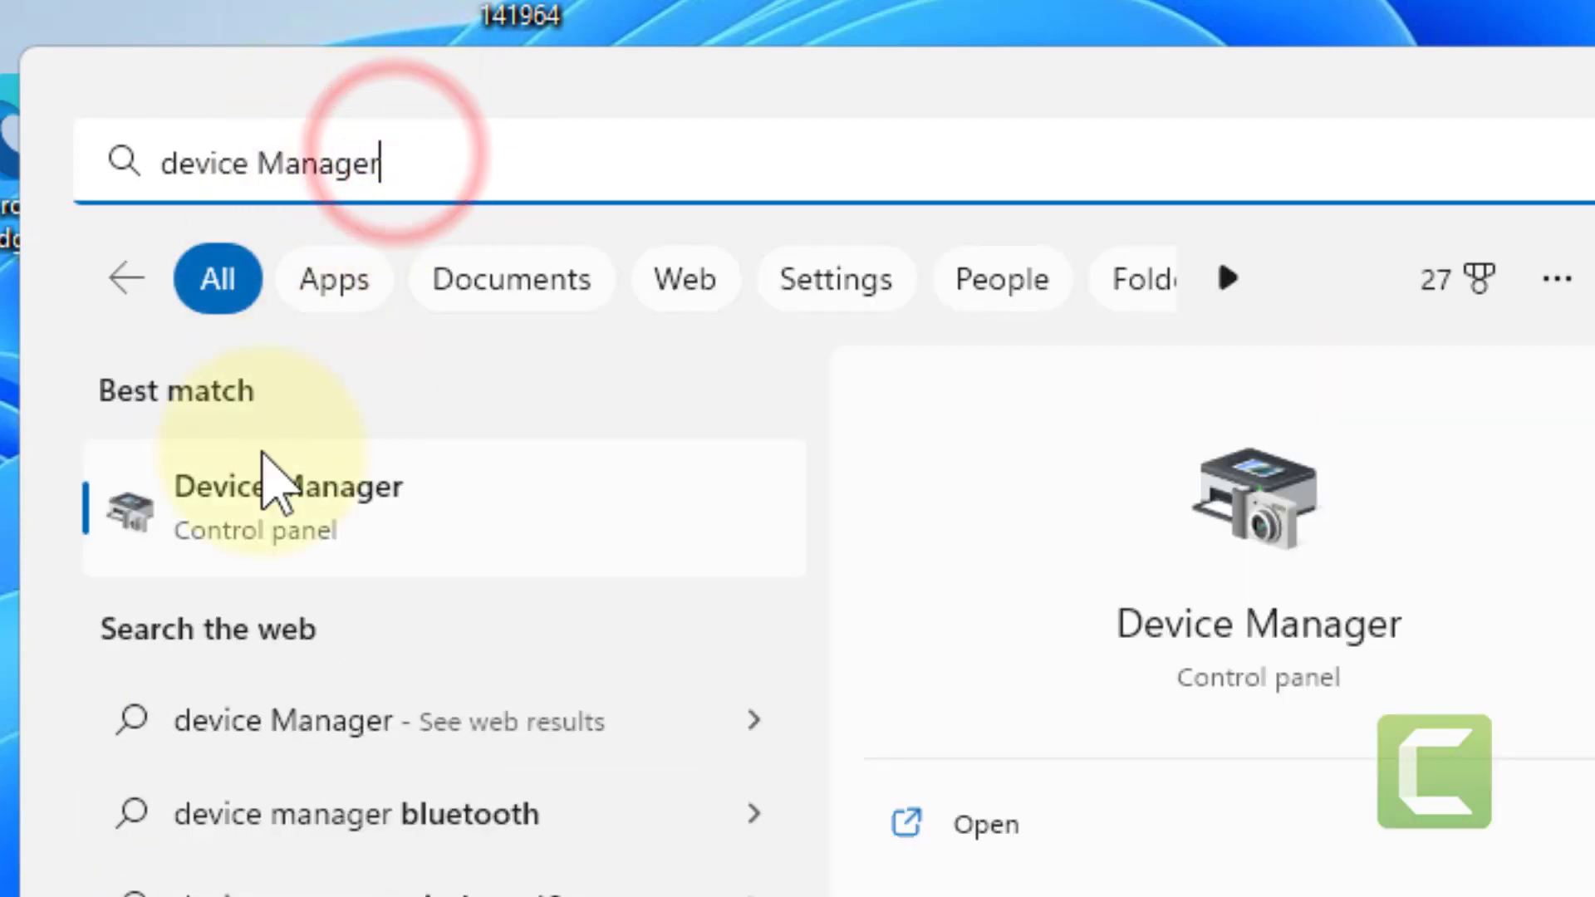
{"action": "left_click", "coordinate": [391, 565]}
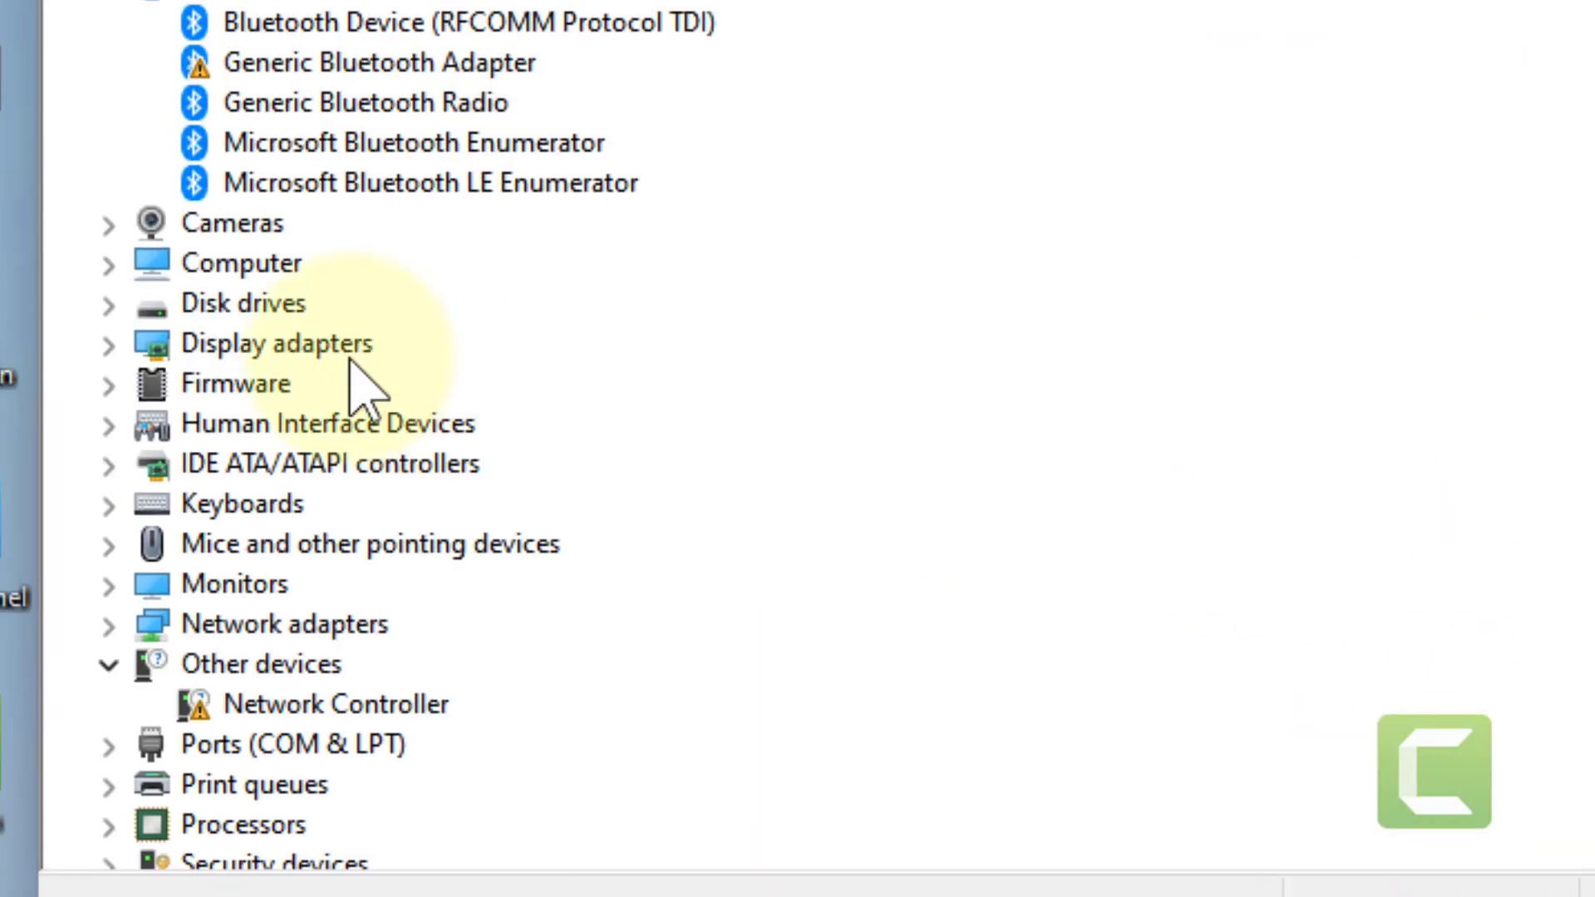
Step: Expand Network adapters and bring up actions for the Realtek PCIe 2.5GbE controller
{"action": "left_click", "coordinate": [202, 629]}
{"action": "double_click", "coordinate": [202, 619]}
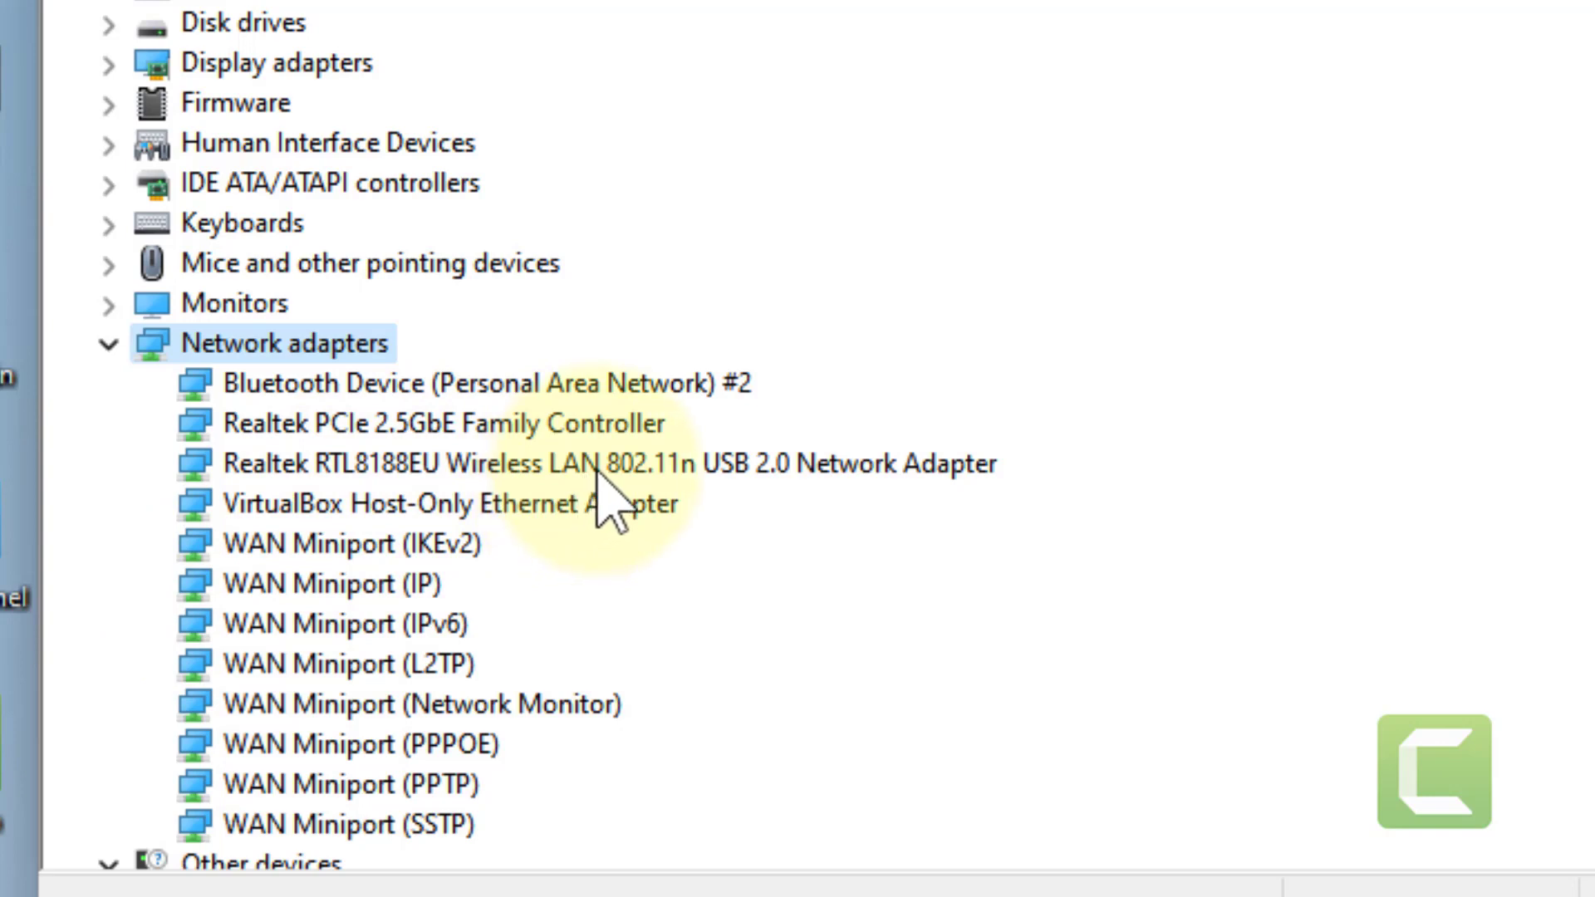
{"action": "right_click", "coordinate": [670, 462]}
{"action": "left_click", "coordinate": [524, 456]}
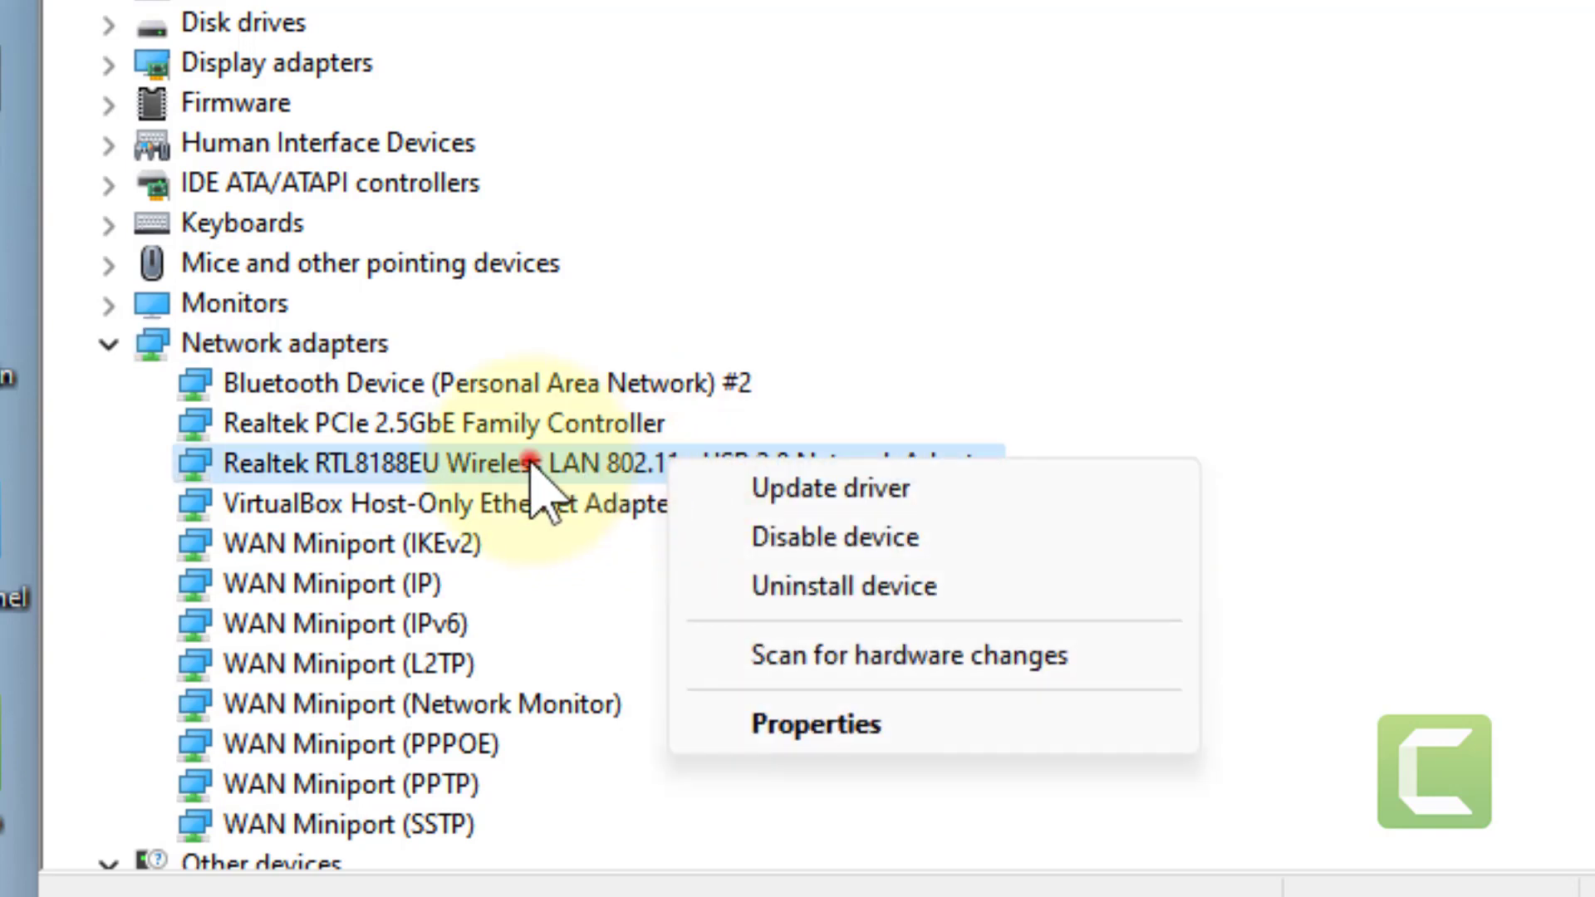
{"action": "right_click", "coordinate": [489, 423]}
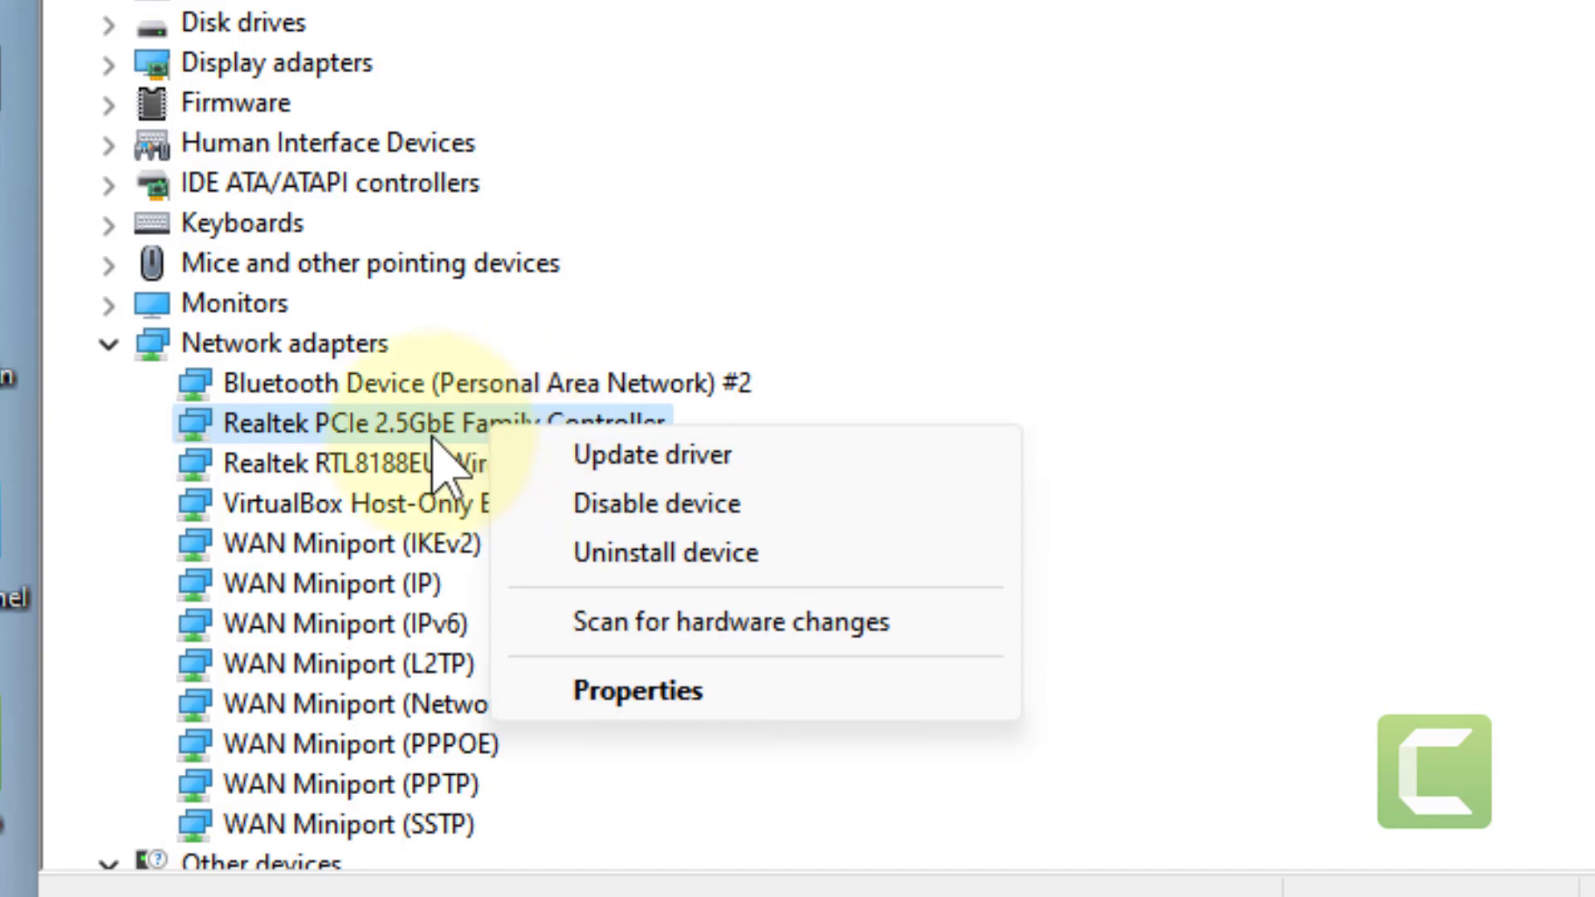
Step: Leave 'Allow the computer to turn off this device' unchecked for the Realtek PCIe 2.5GbE controller and confirm
{"action": "left_click", "coordinate": [440, 462]}
{"action": "right_click", "coordinate": [469, 427]}
{"action": "left_click", "coordinate": [735, 697]}
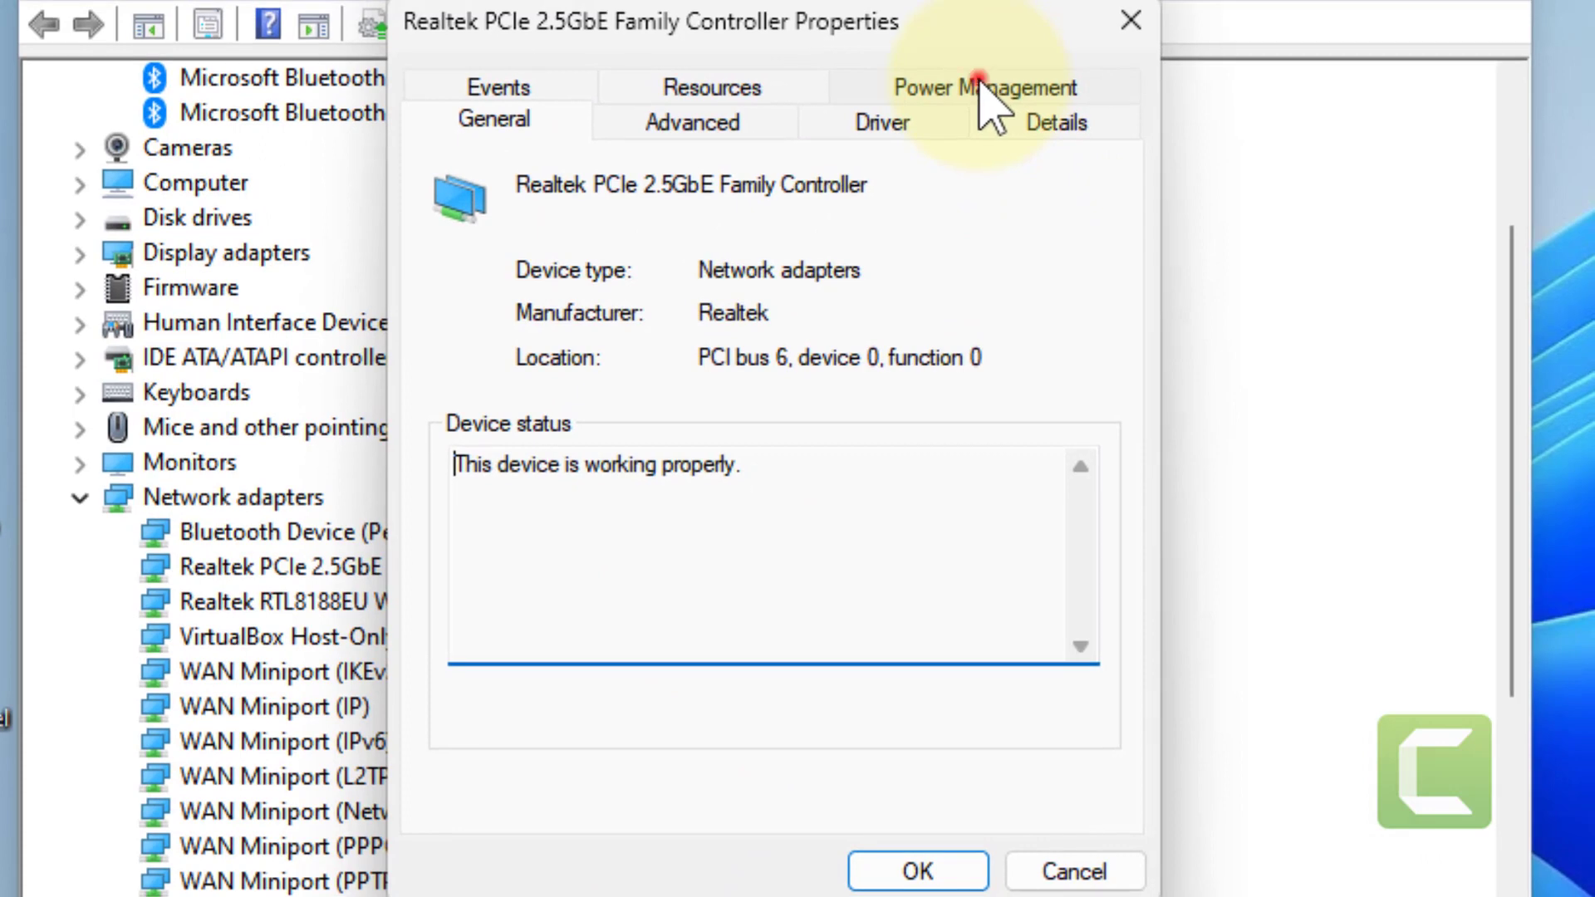
{"action": "left_click", "coordinate": [980, 85]}
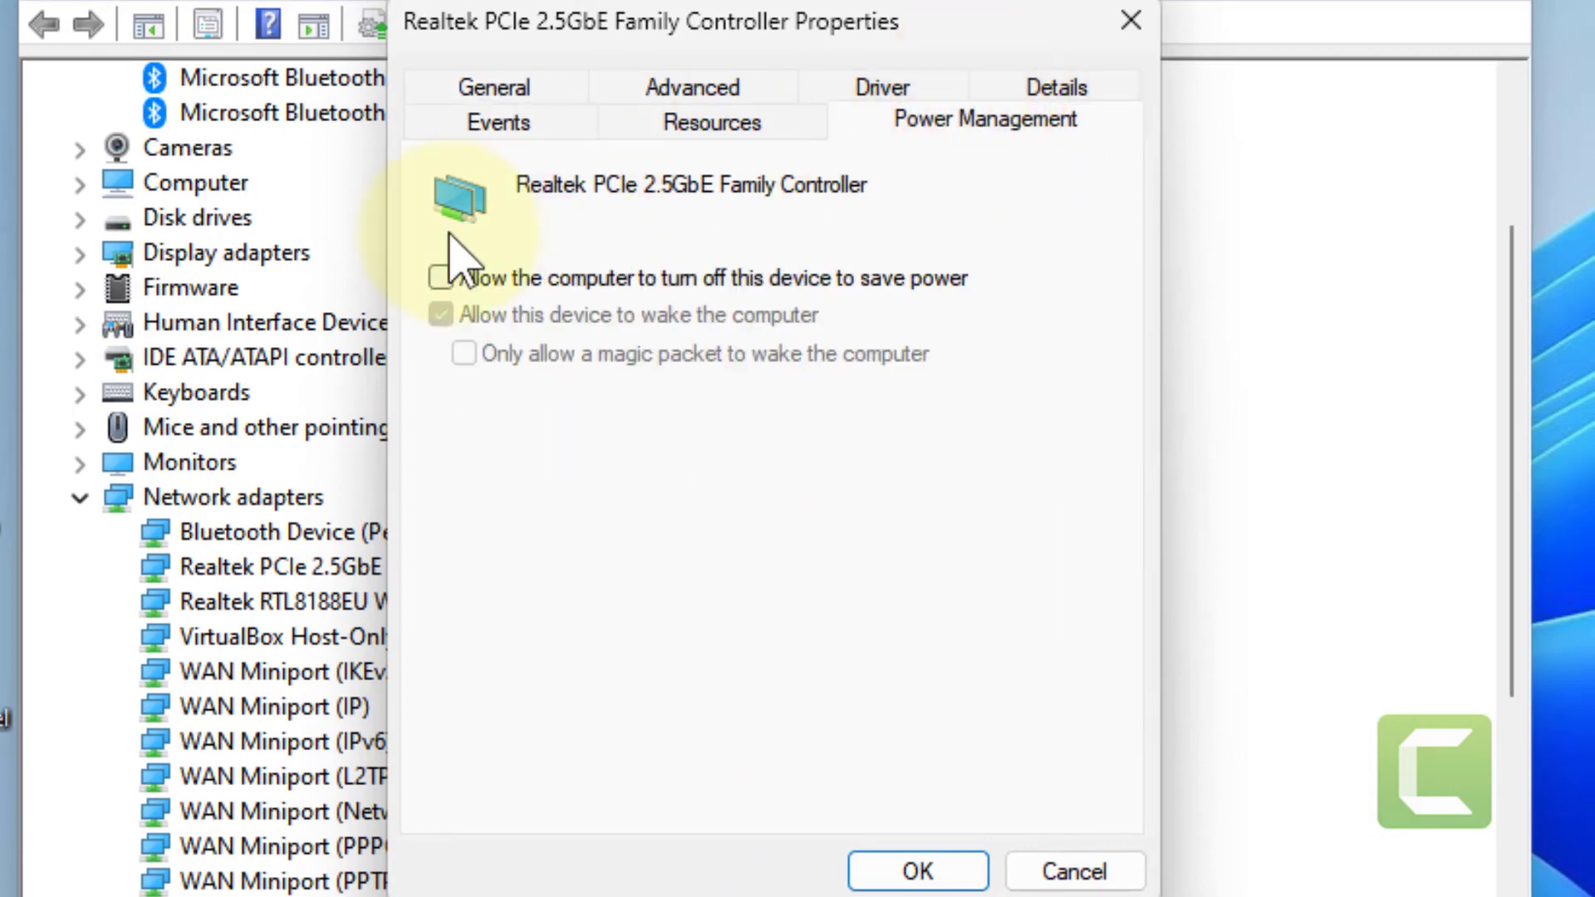
{"action": "left_click", "coordinate": [455, 283]}
{"action": "left_click", "coordinate": [456, 286]}
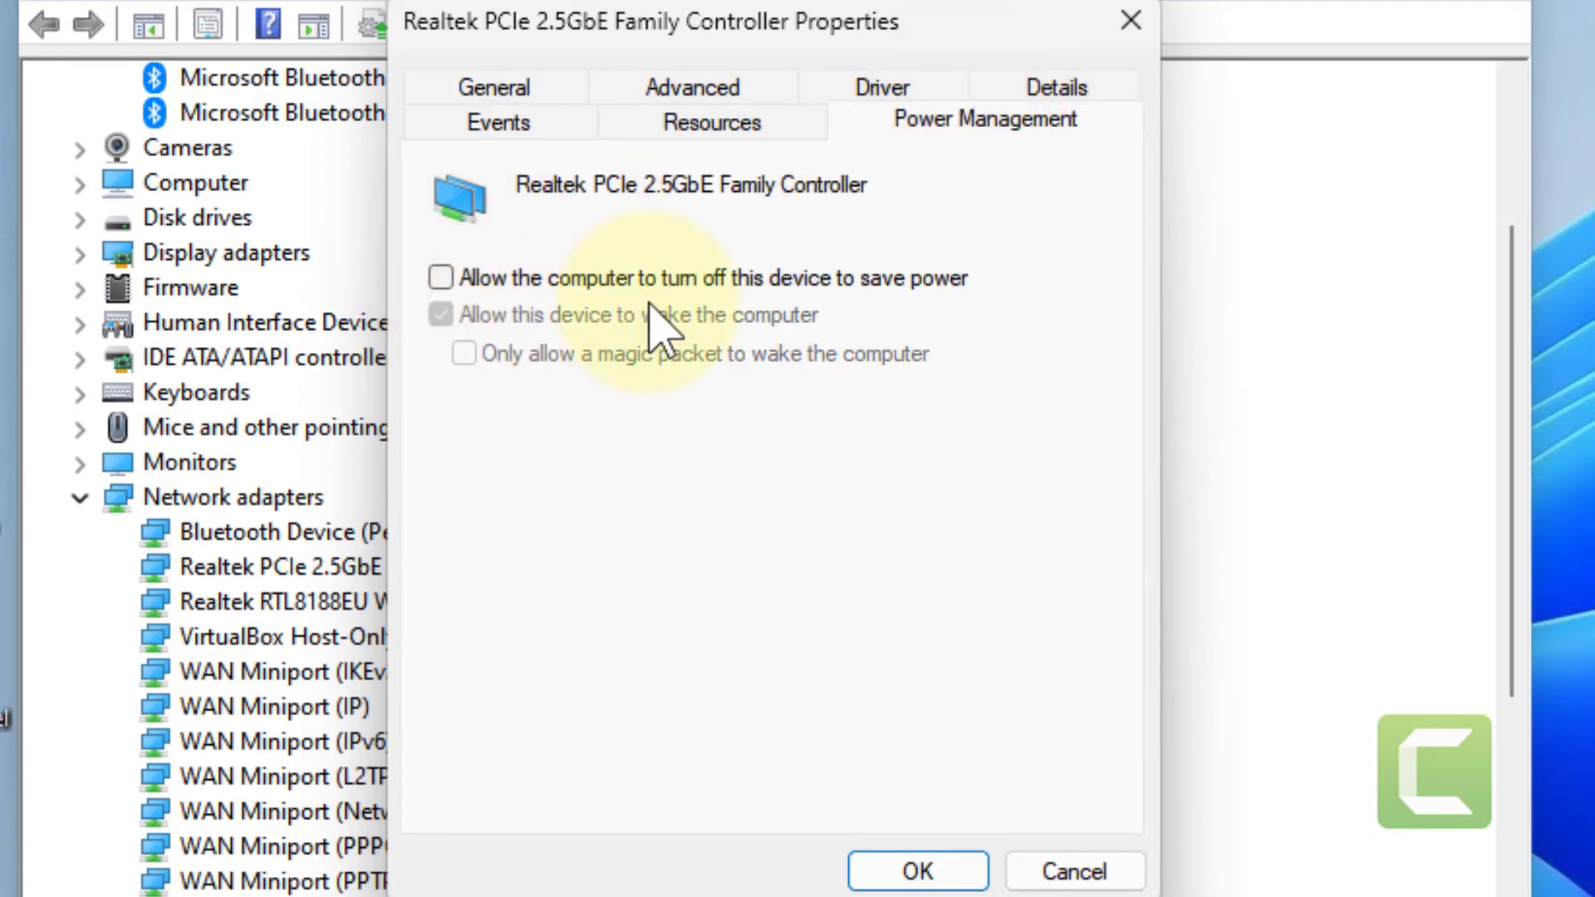
{"action": "left_click", "coordinate": [929, 869]}
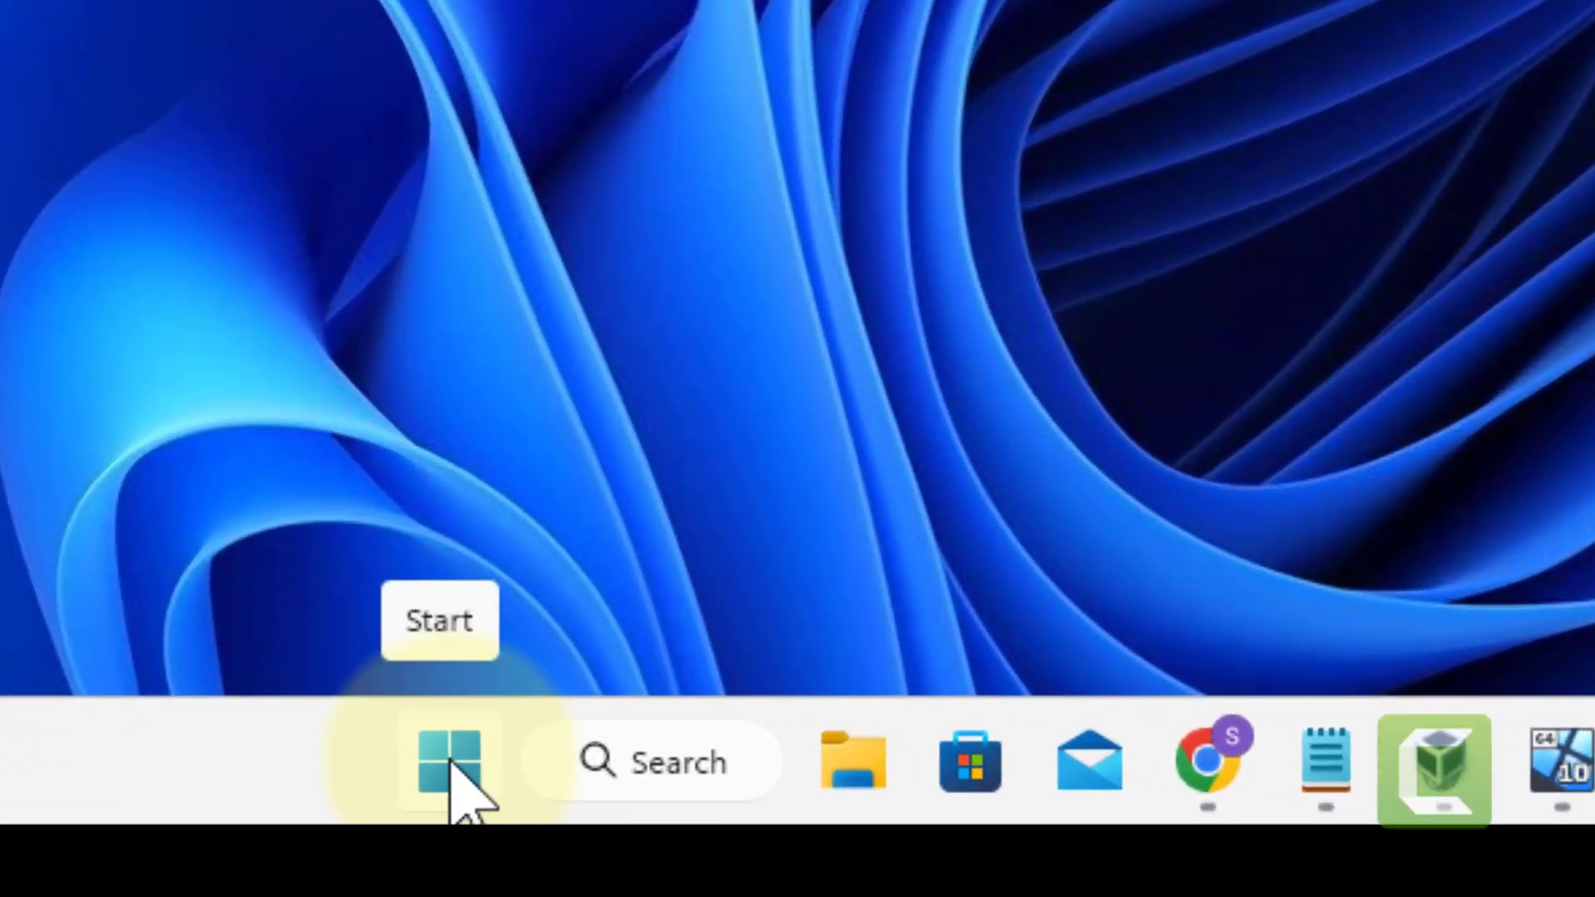
Step: Open Windows Settings from the Start context menu and go to Network & internet
{"action": "right_click", "coordinate": [609, 873]}
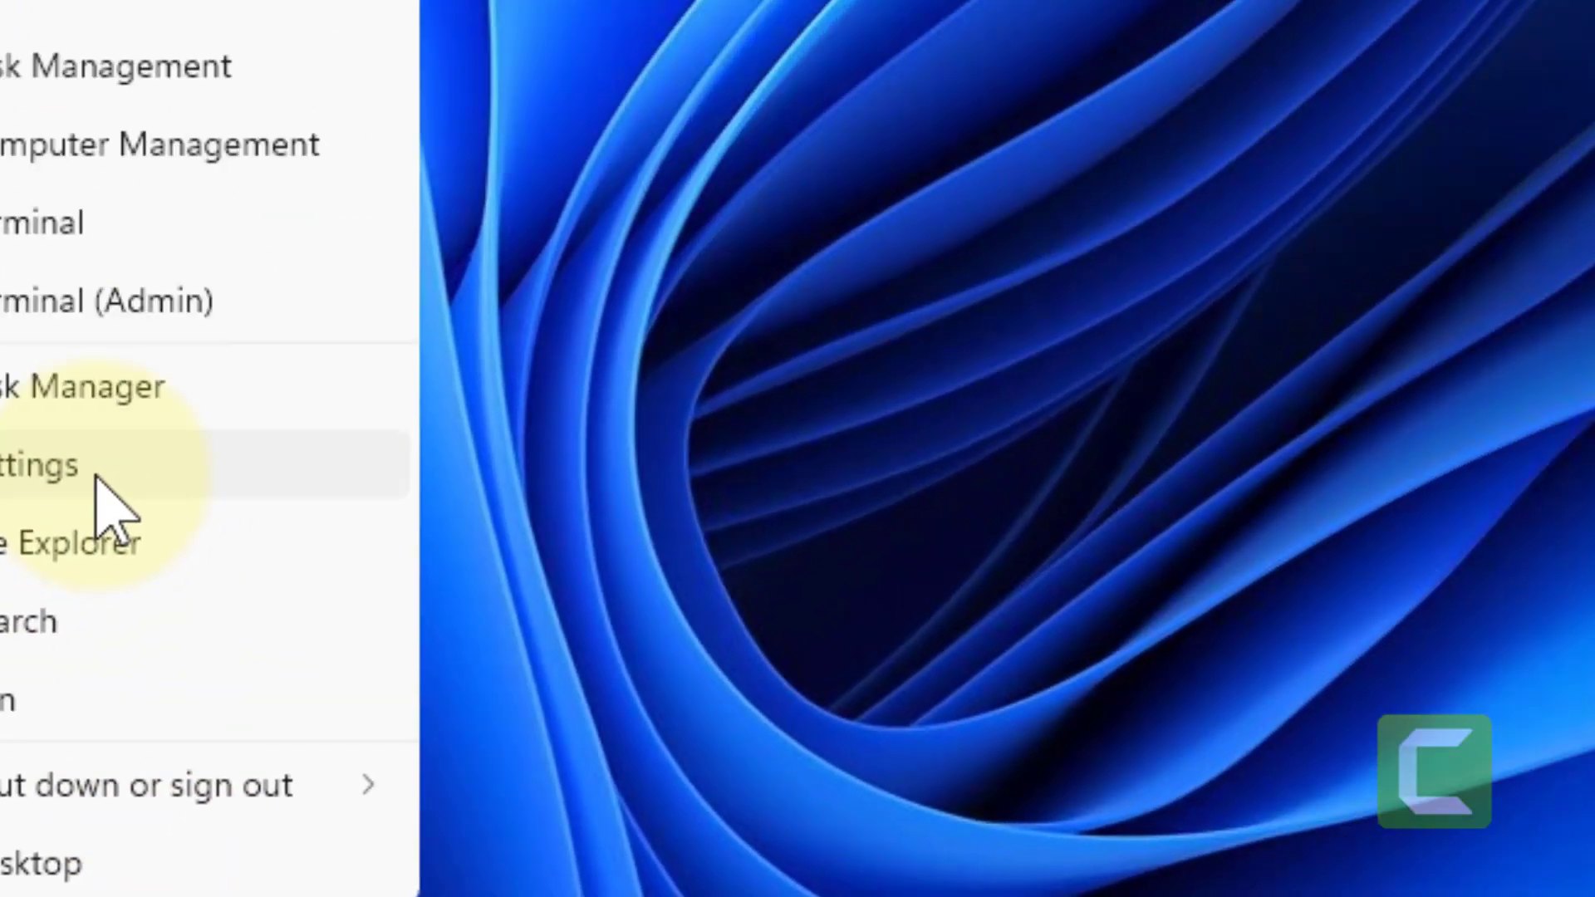
{"action": "left_click", "coordinate": [374, 235]}
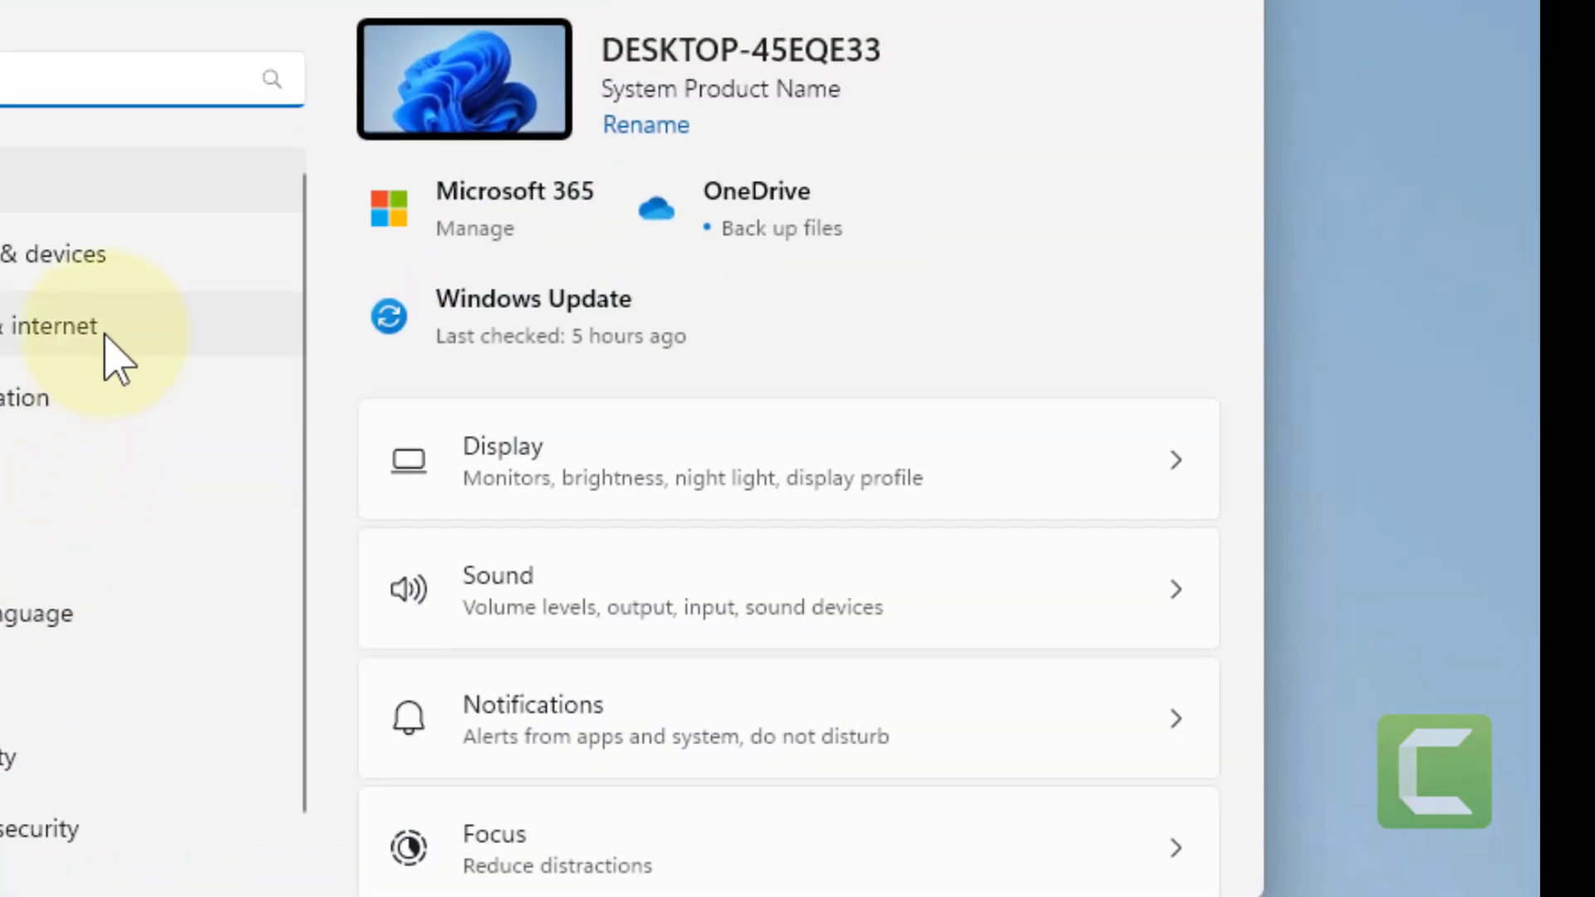
{"action": "left_click", "coordinate": [106, 332]}
{"action": "scroll", "coordinate": [481, 346], "scroll_direction": "down", "scroll_amount": 5}
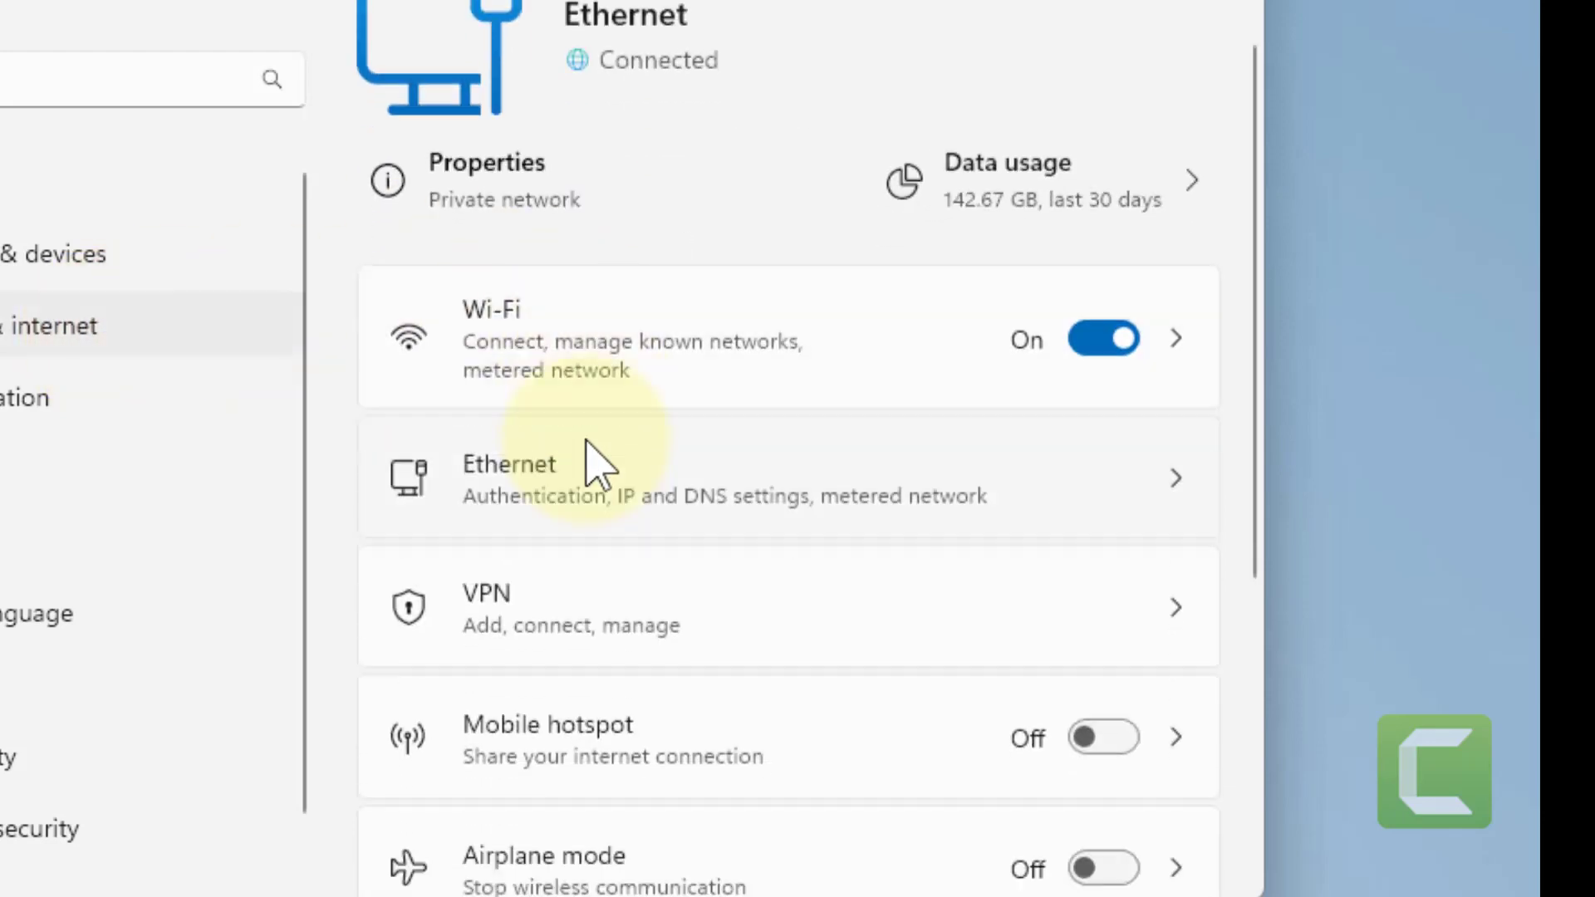
{"action": "scroll", "coordinate": [604, 511], "scroll_direction": "down", "scroll_amount": 1}
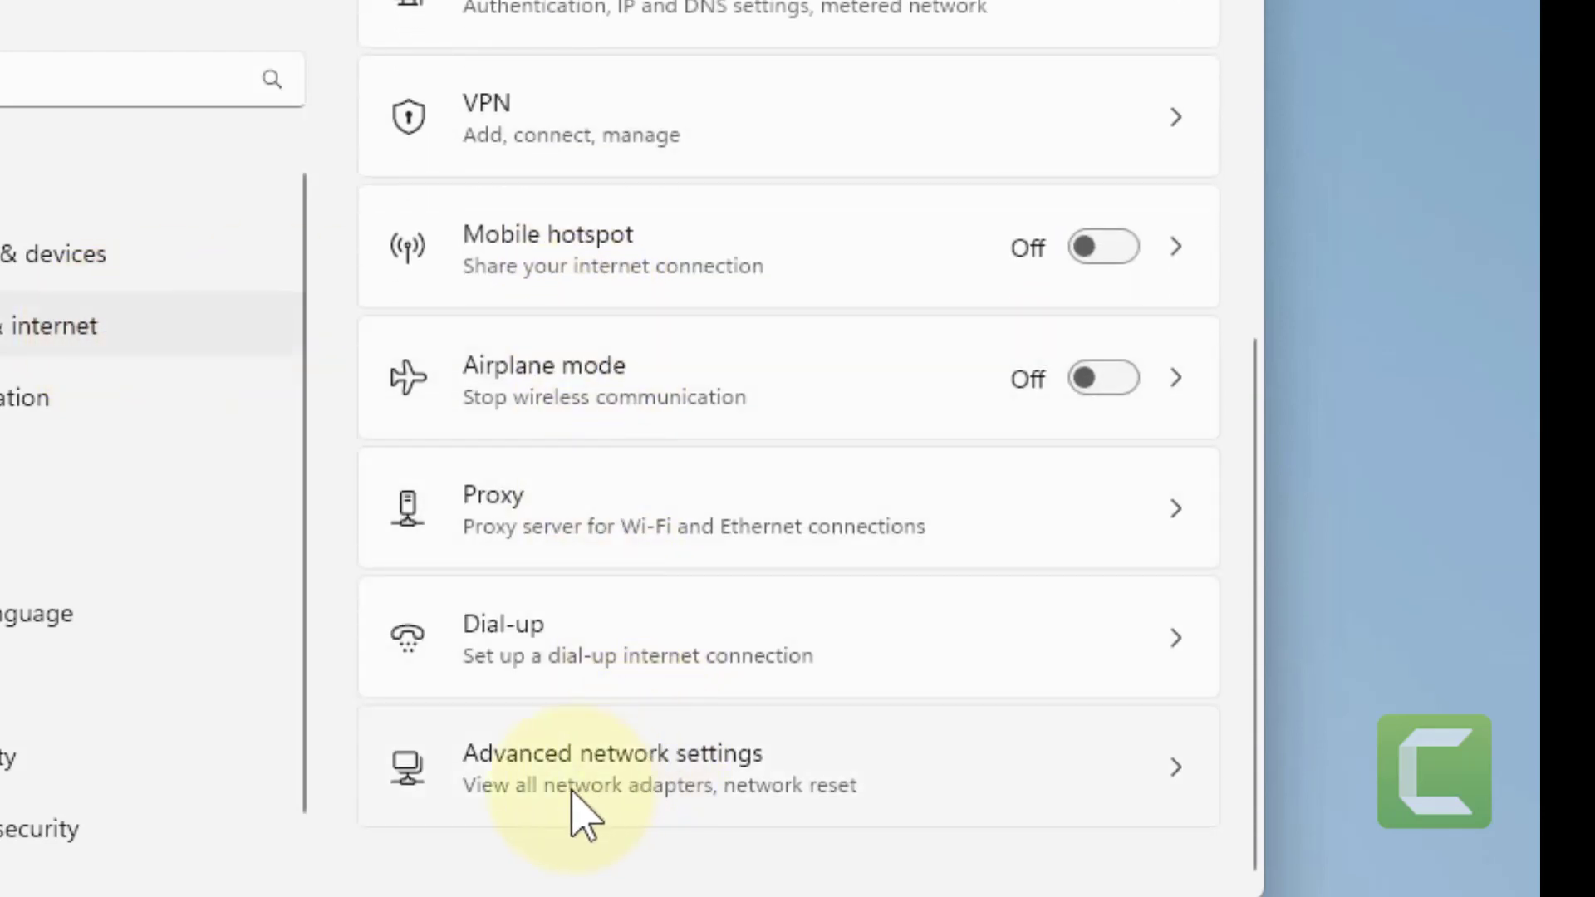
Step: Reach Advanced network settings > Network reset, choose Reset now, then answer No
{"action": "left_click", "coordinate": [612, 790]}
{"action": "scroll", "coordinate": [608, 794], "scroll_direction": "down", "scroll_amount": 5}
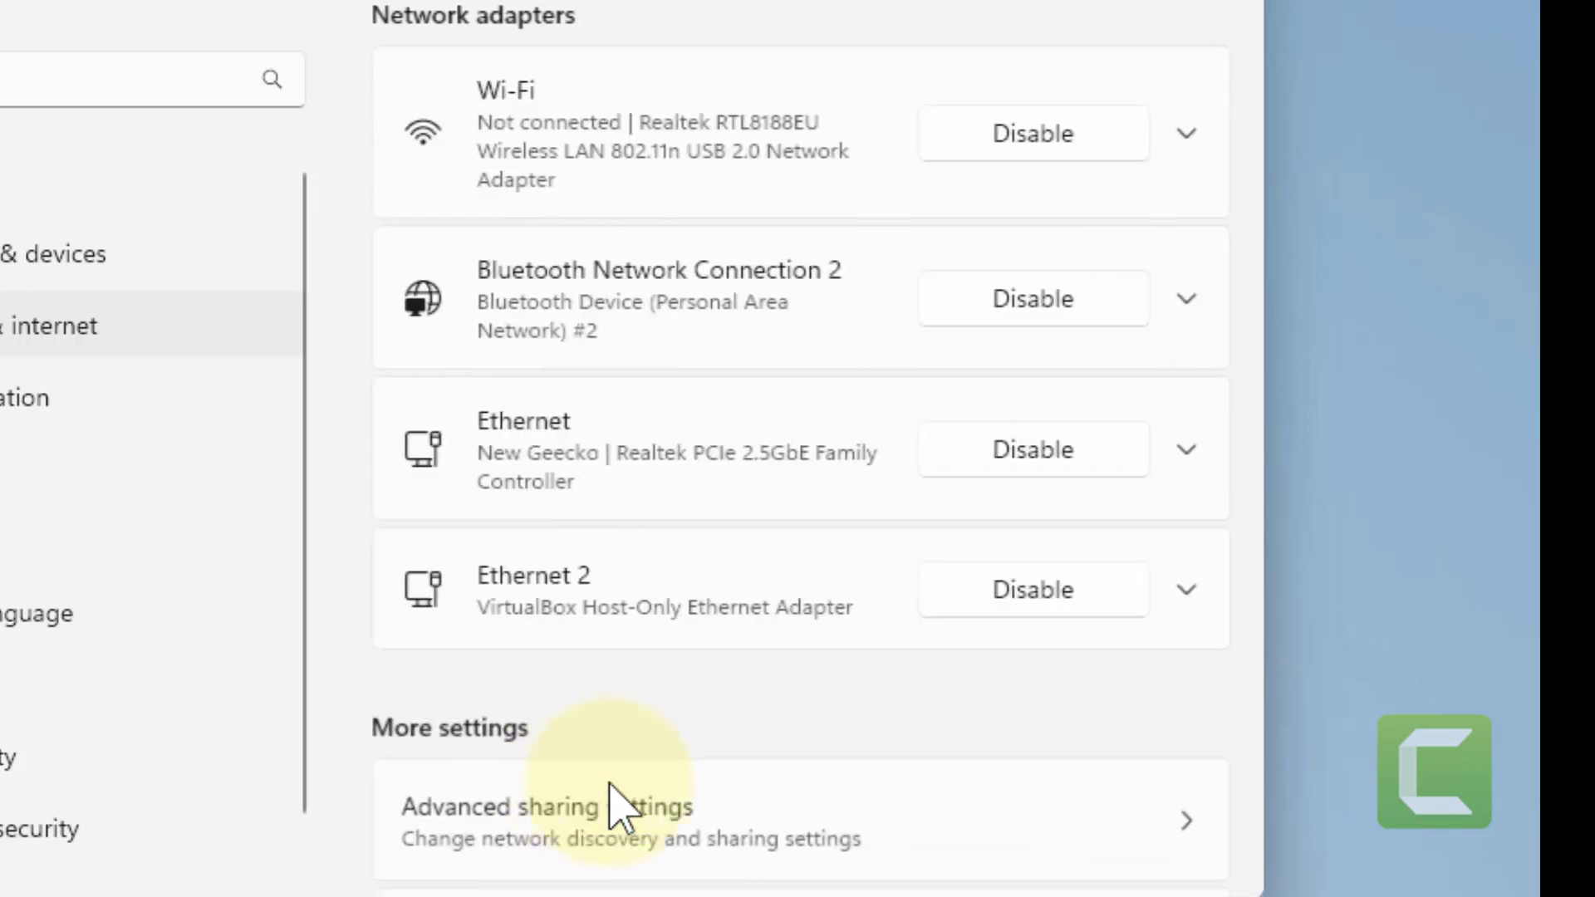
{"action": "scroll", "coordinate": [684, 652], "scroll_direction": "down", "scroll_amount": 3}
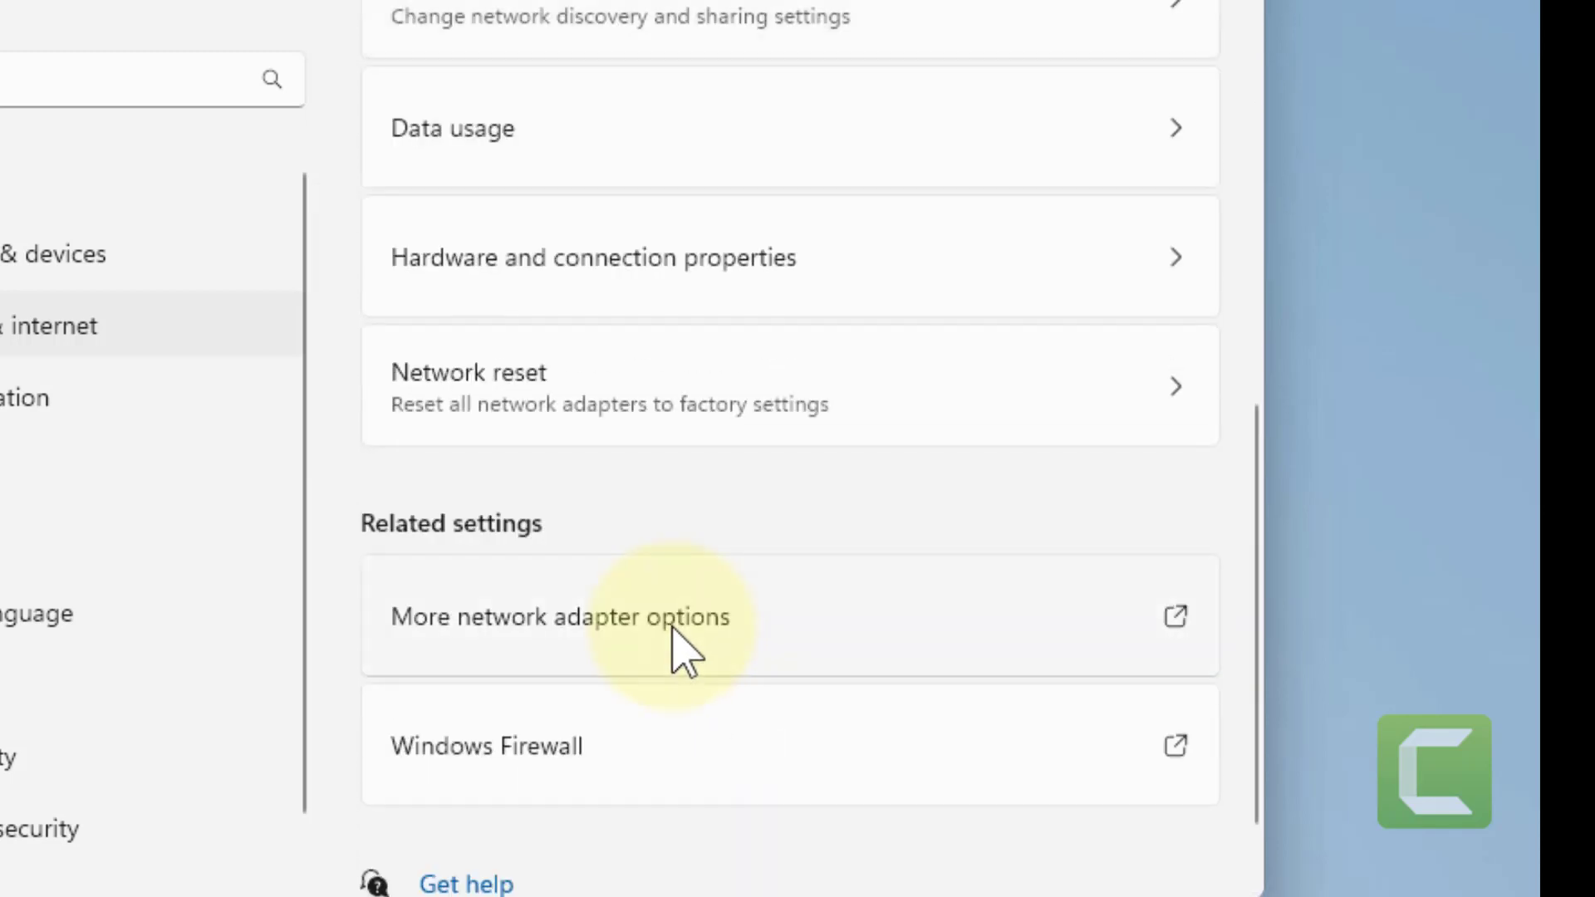
{"action": "left_click", "coordinate": [536, 378]}
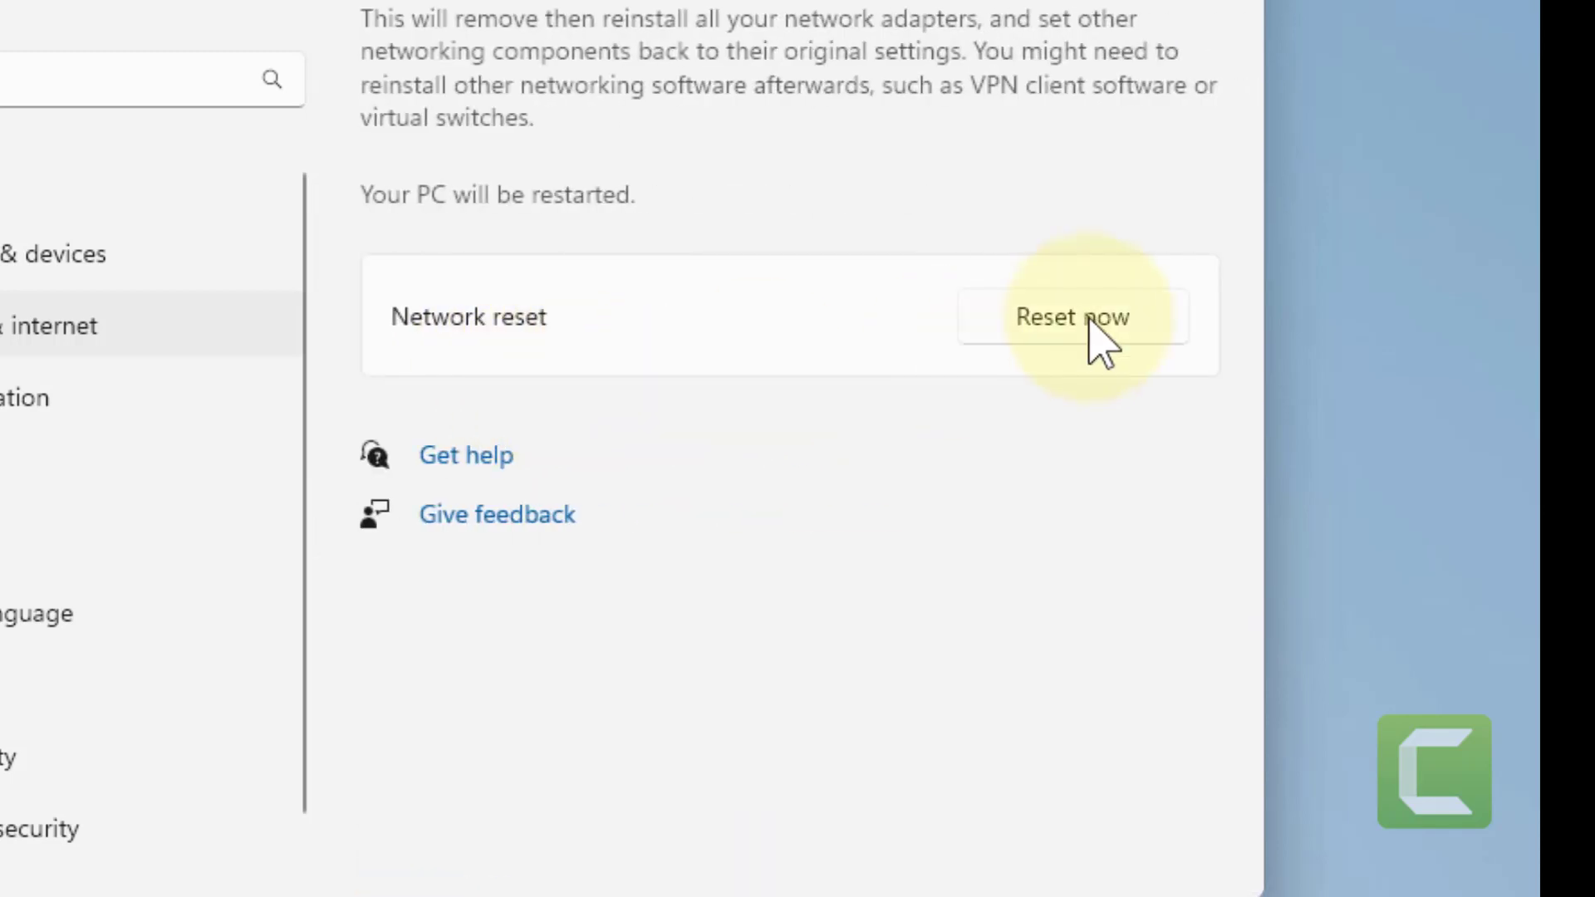
{"action": "left_click", "coordinate": [1089, 319]}
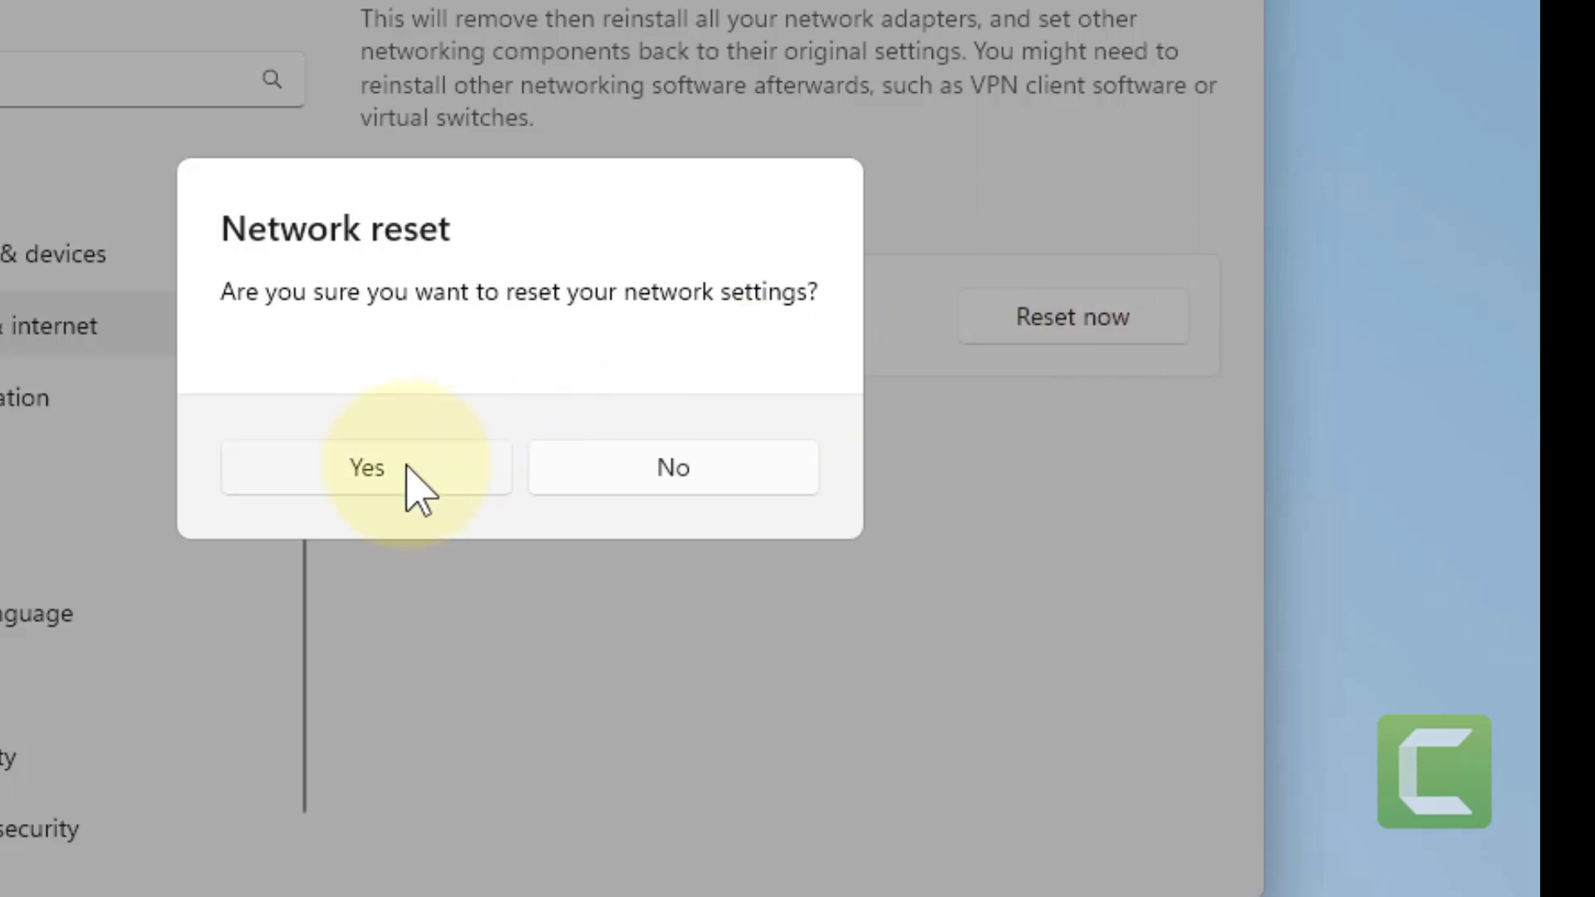
{"action": "left_click", "coordinate": [763, 459]}
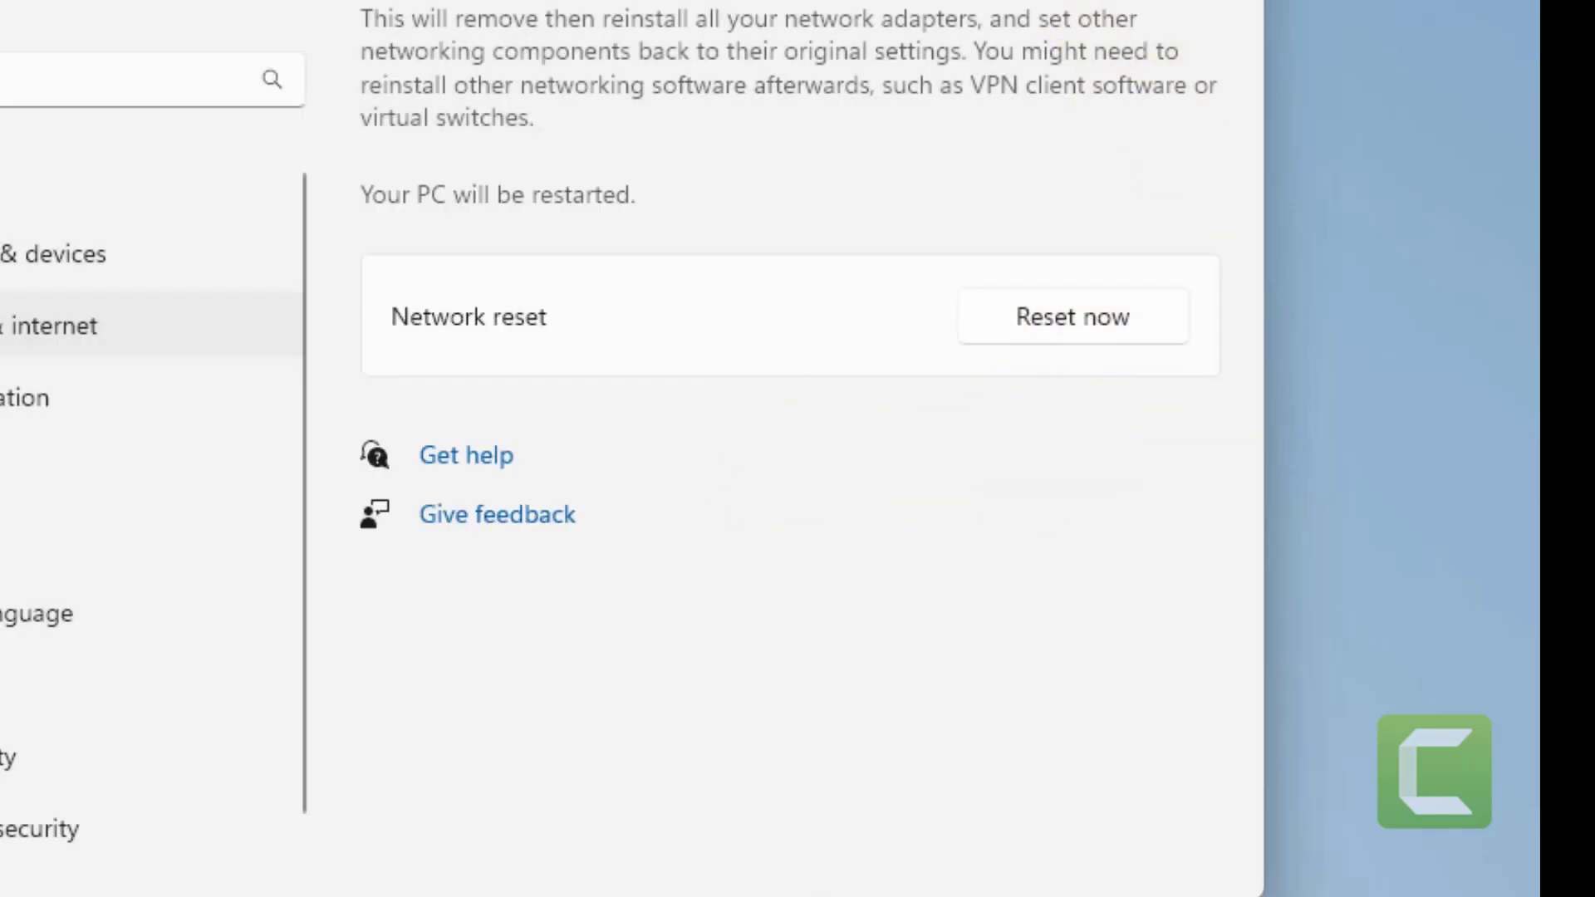